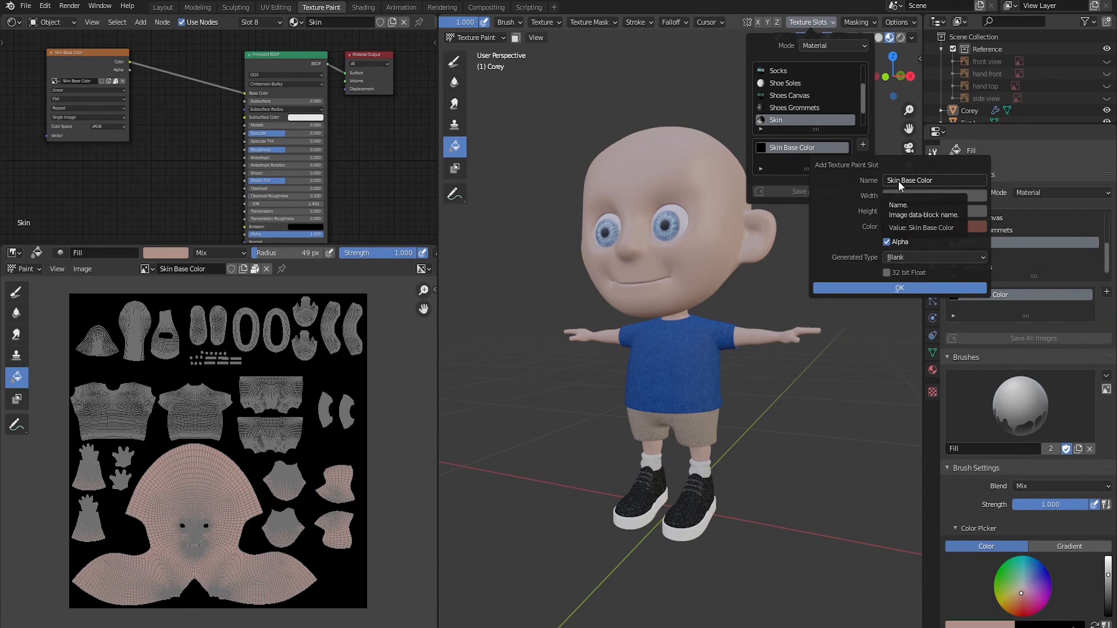
Name the new texture paint slot Skin Detials and set its width and height to 4096 px.
double_click(942, 180)
key("BackSpace")
key("BackSpace")
key("BackSpace")
key("BackSpace")
key("BackSpace")
key("BackSpace")
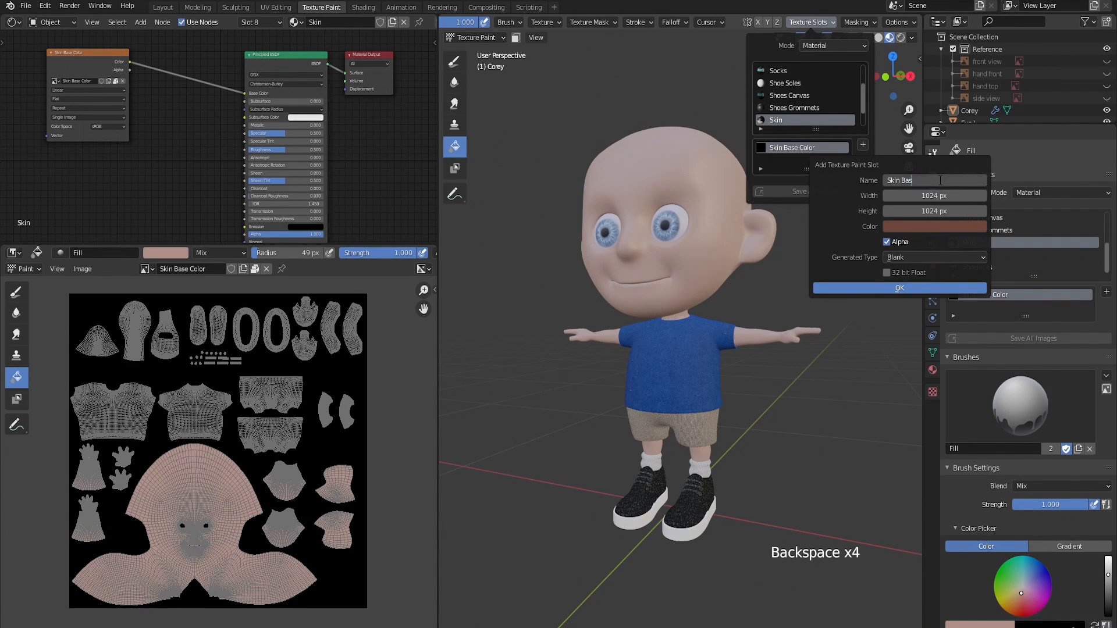
type("Detial")
left_click(927, 196)
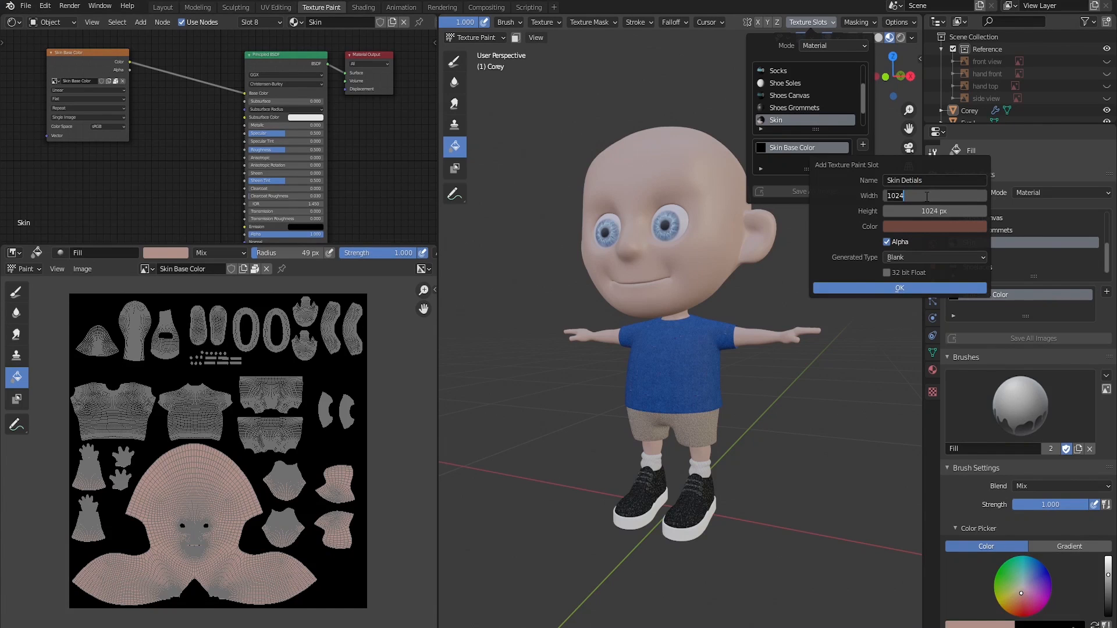
type("4096")
key("Tab")
type("4096")
key("Return")
Set the new slot's fill color to fully transparent black and create the slot.
left_click(920, 228)
left_click_drag(986, 106, 983, 140)
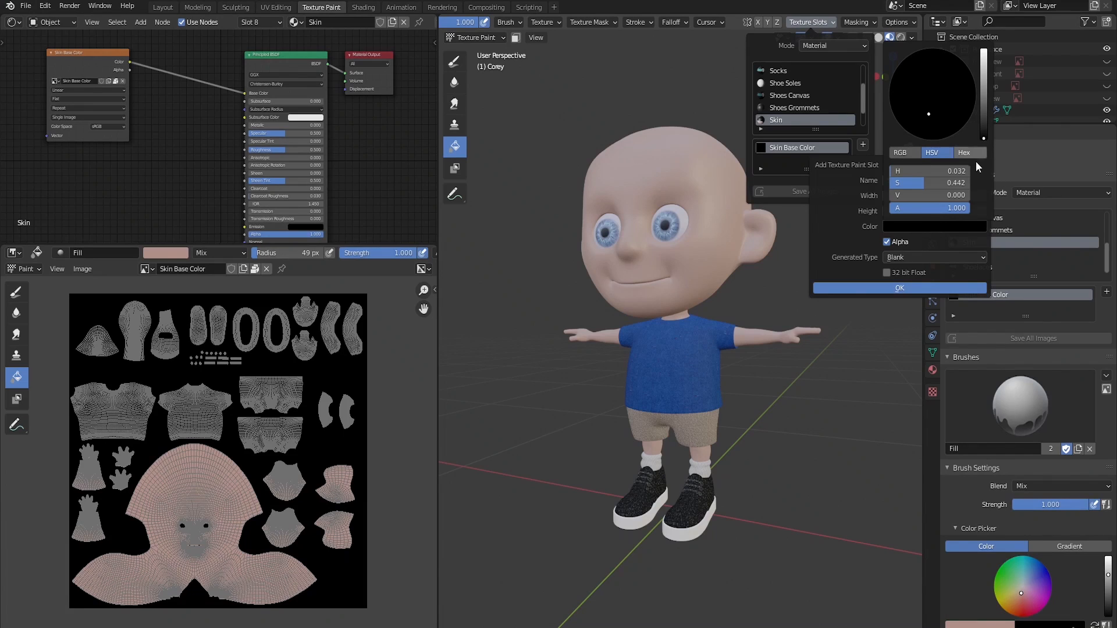
left_click_drag(967, 208, 892, 208)
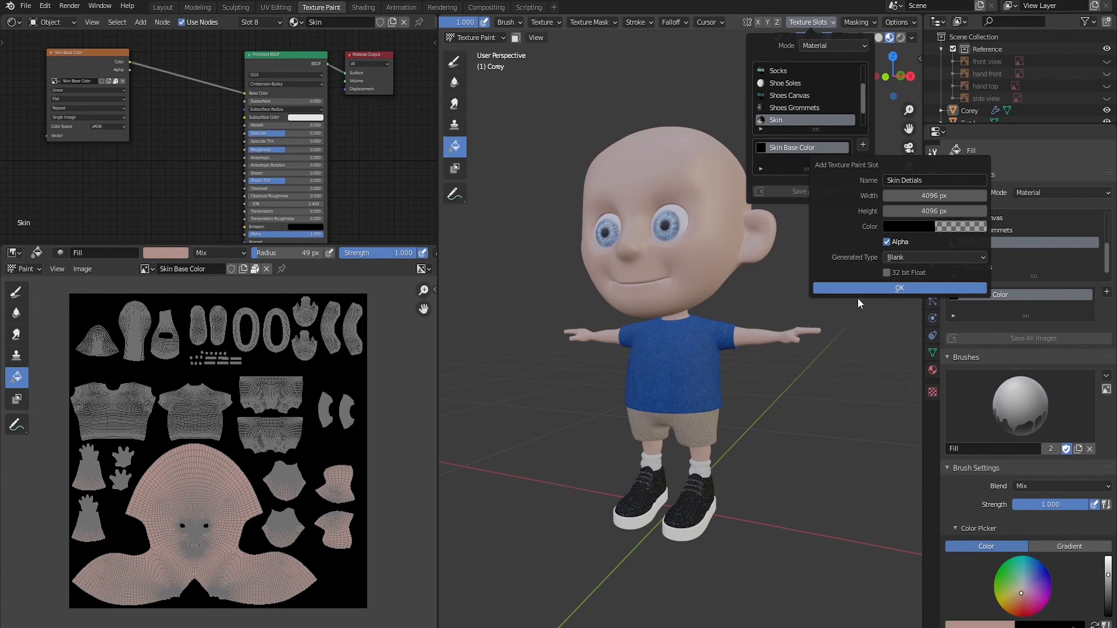
left_click(877, 288)
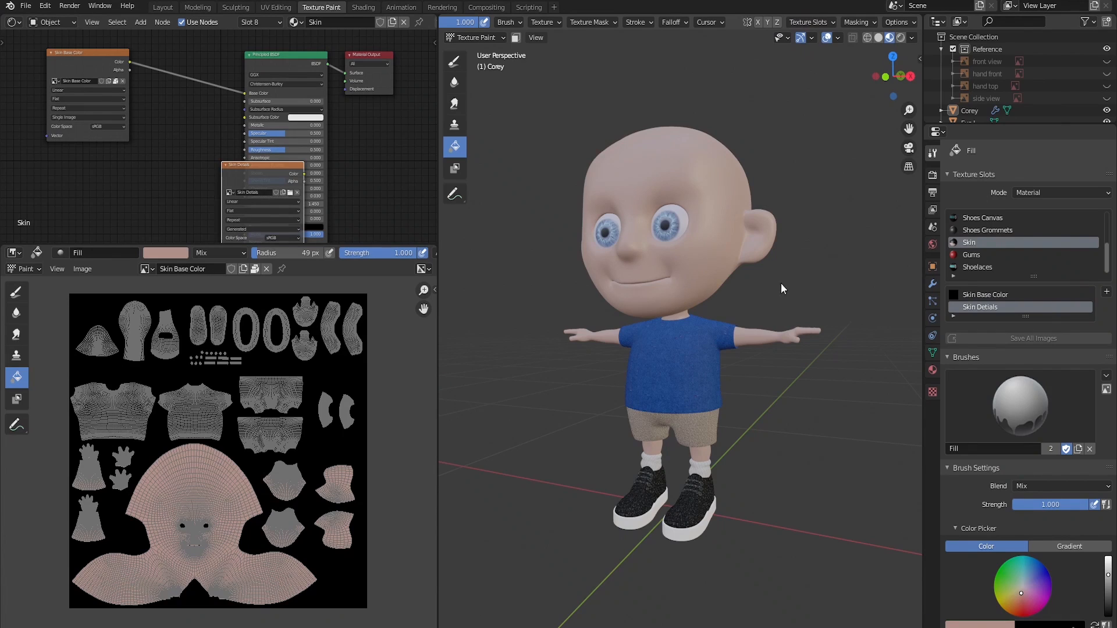
Place the Skin Detials texture node below Skin Base Color and insert a MixRGB node into the link feeding Base Color.
left_click(255, 167)
left_click_drag(255, 167, 76, 155)
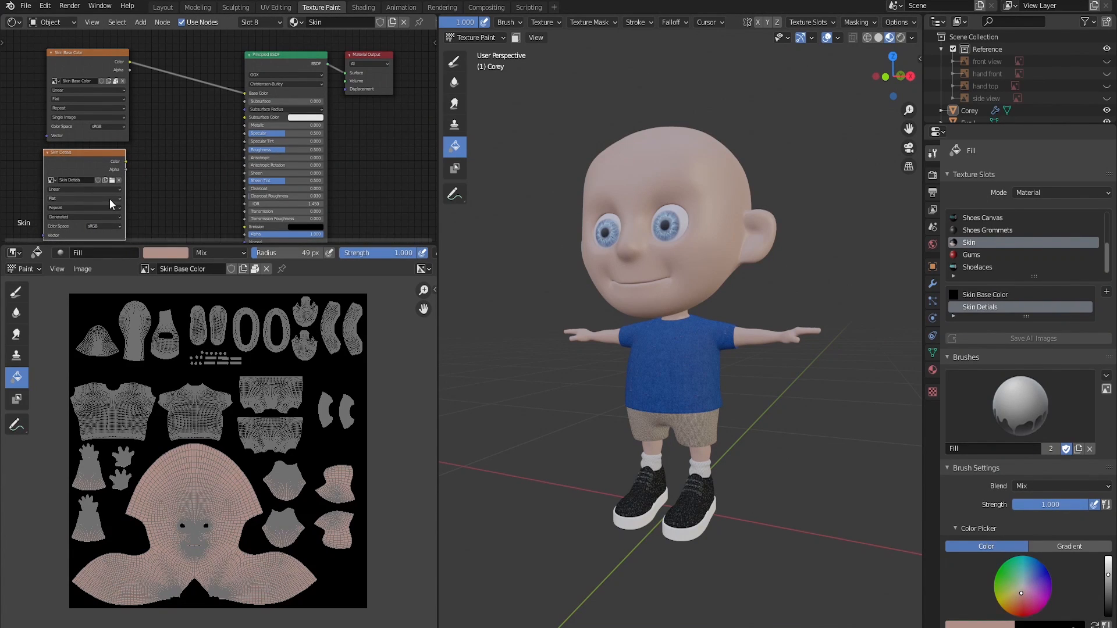
middle_click_drag(162, 187, 205, 150, "shift")
scroll(199, 175, "up", 2)
scroll(200, 175, "up", 1, "shift")
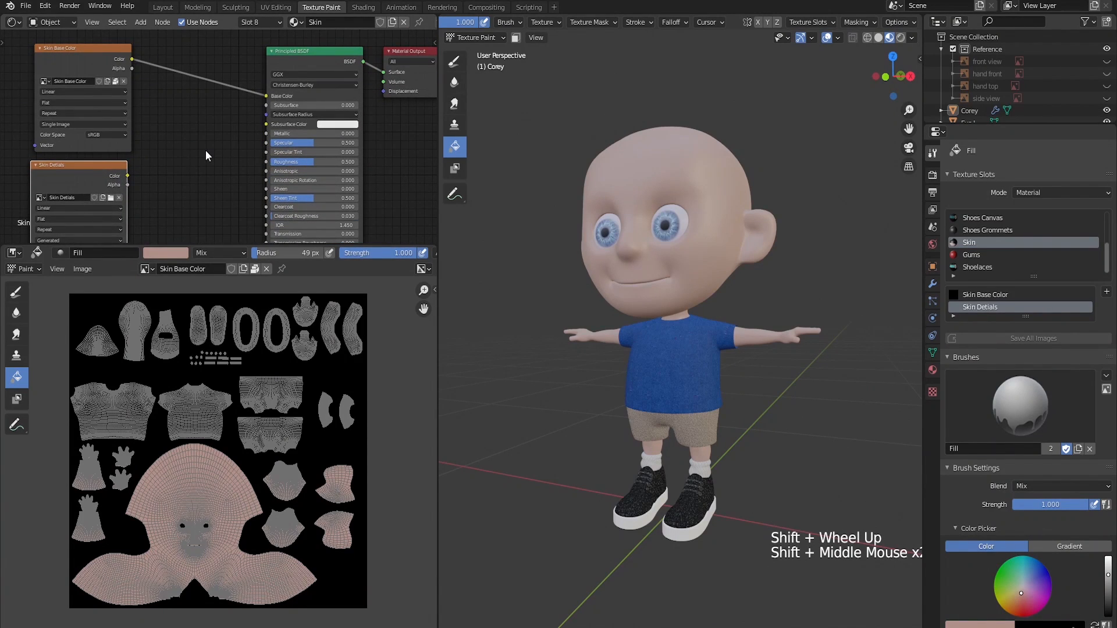
key("shift+a")
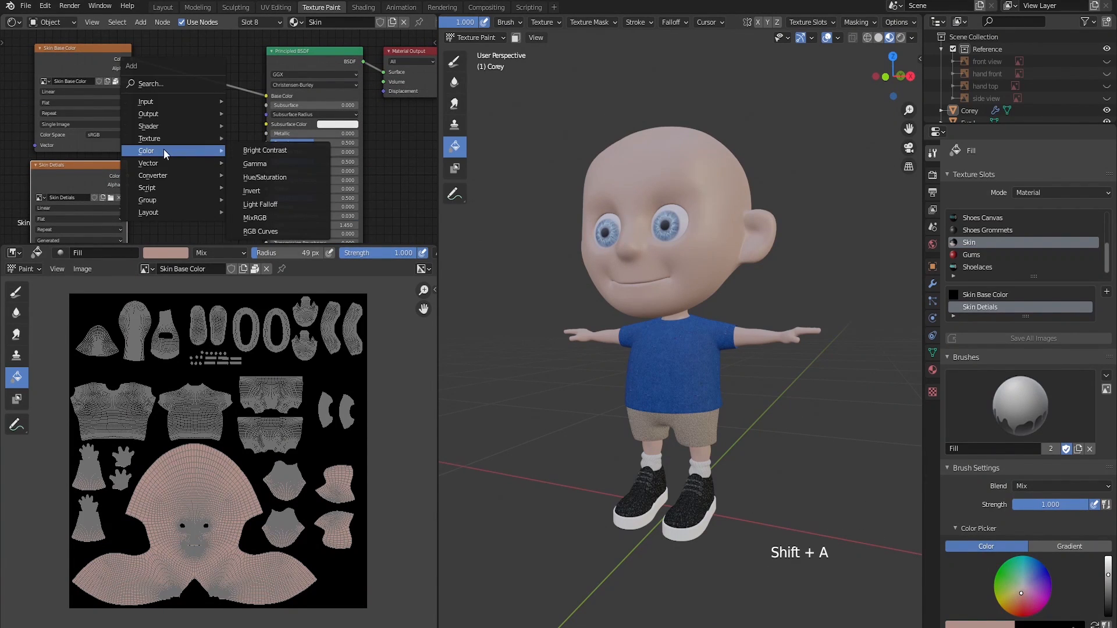
left_click(270, 217)
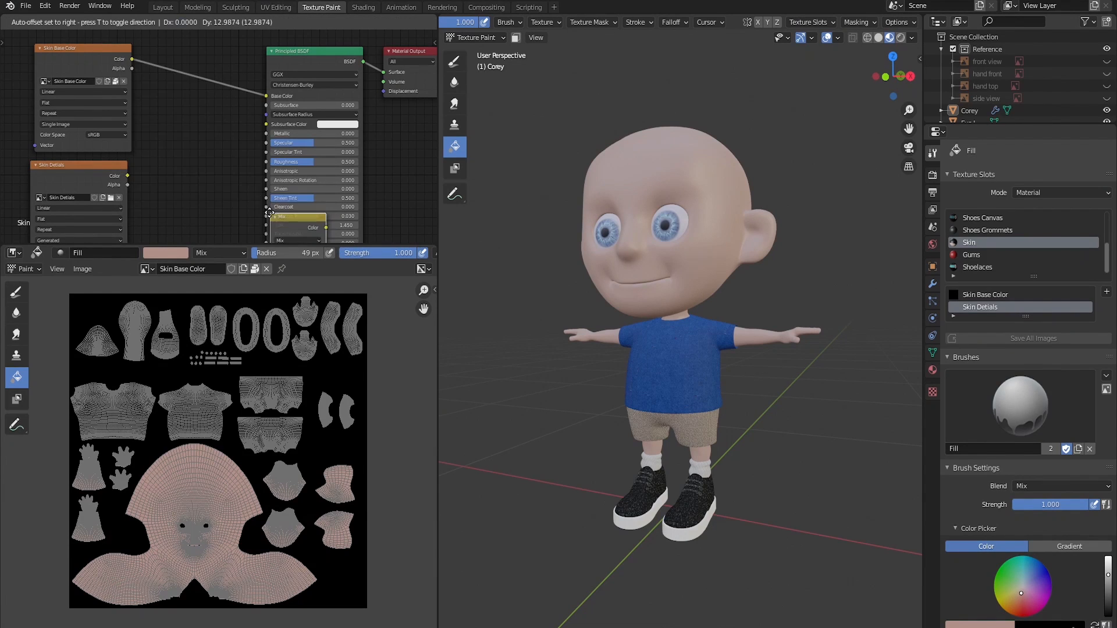
left_click(176, 68)
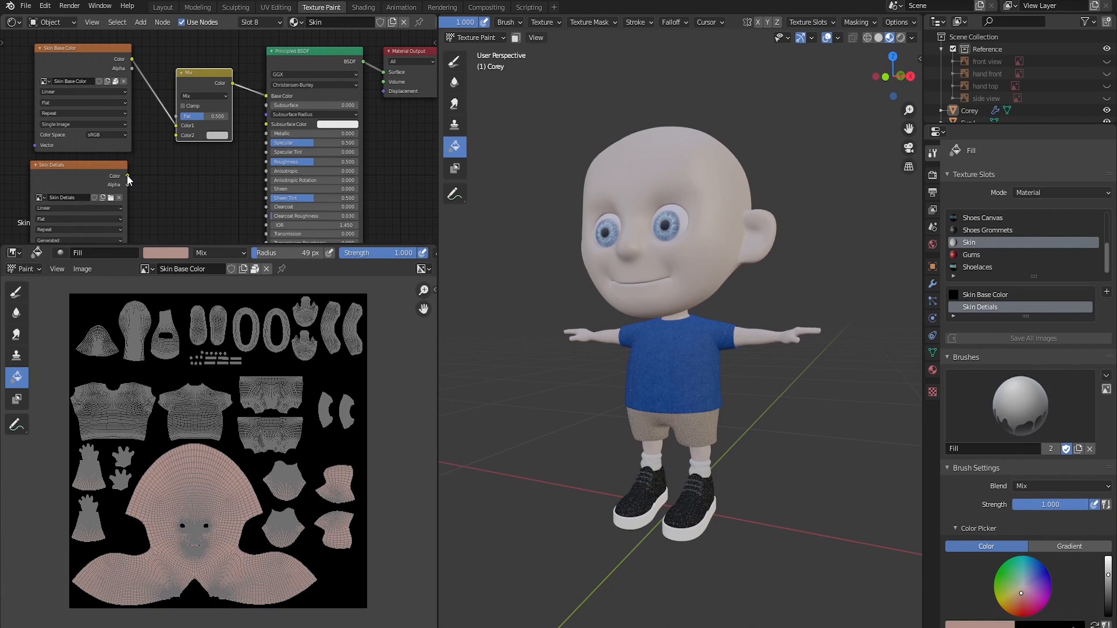
Connect the Skin Detials color output to the mix node's Color2 input and set the blend mode to Add.
left_click_drag(127, 176, 137, 167)
left_click_drag(172, 135, 175, 135)
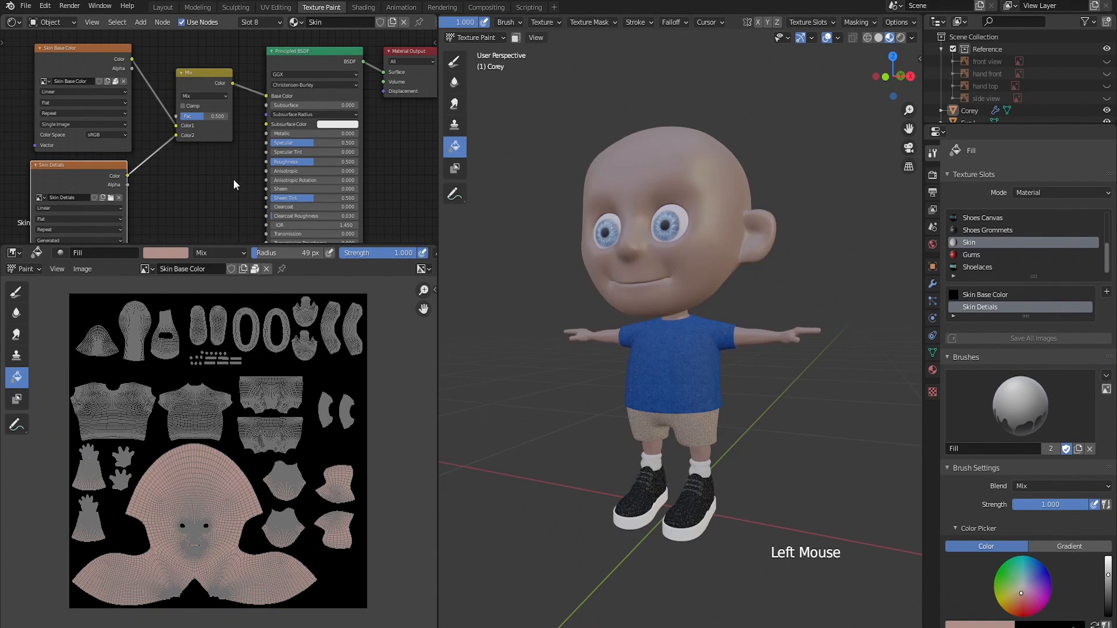
left_click(212, 96)
left_click(193, 181)
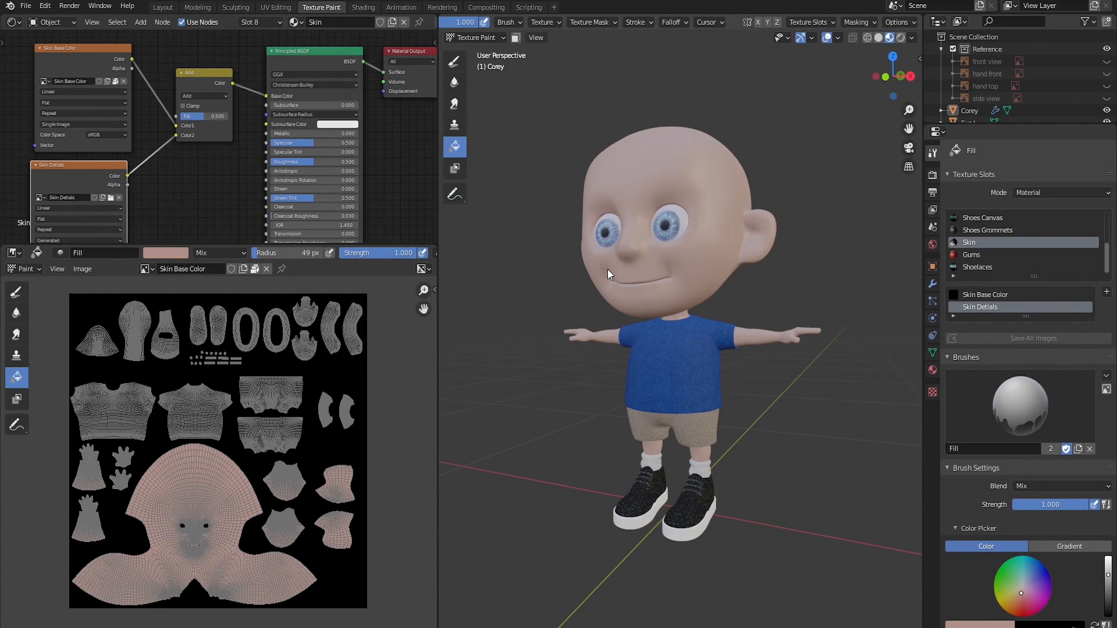
Display the Skin Detials image in the image editor and select its texture node.
left_click(145, 269)
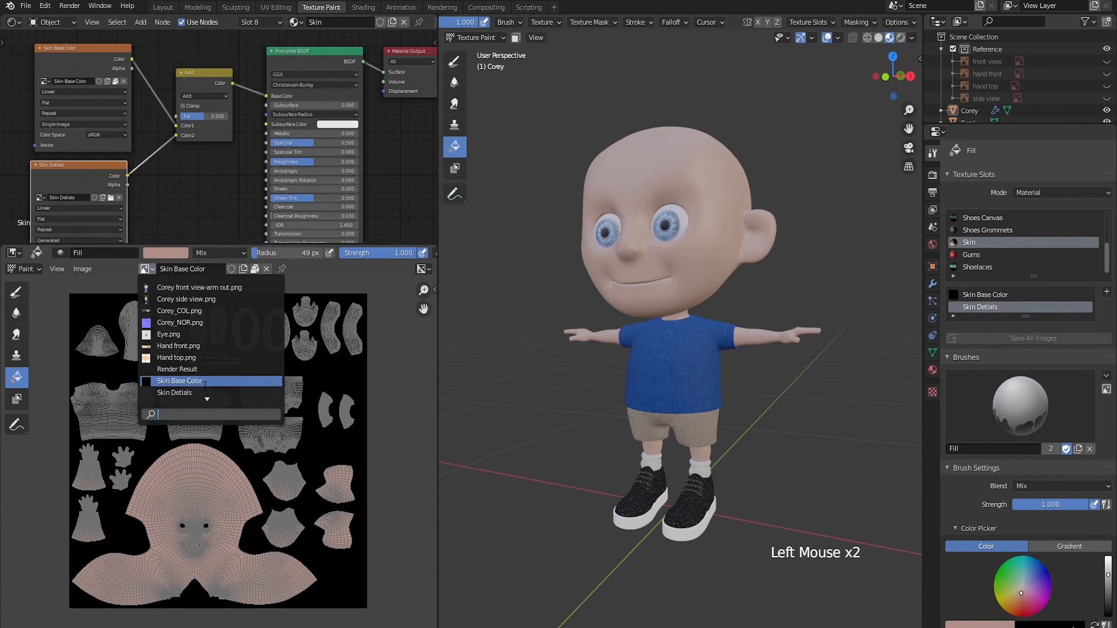
left_click(179, 393)
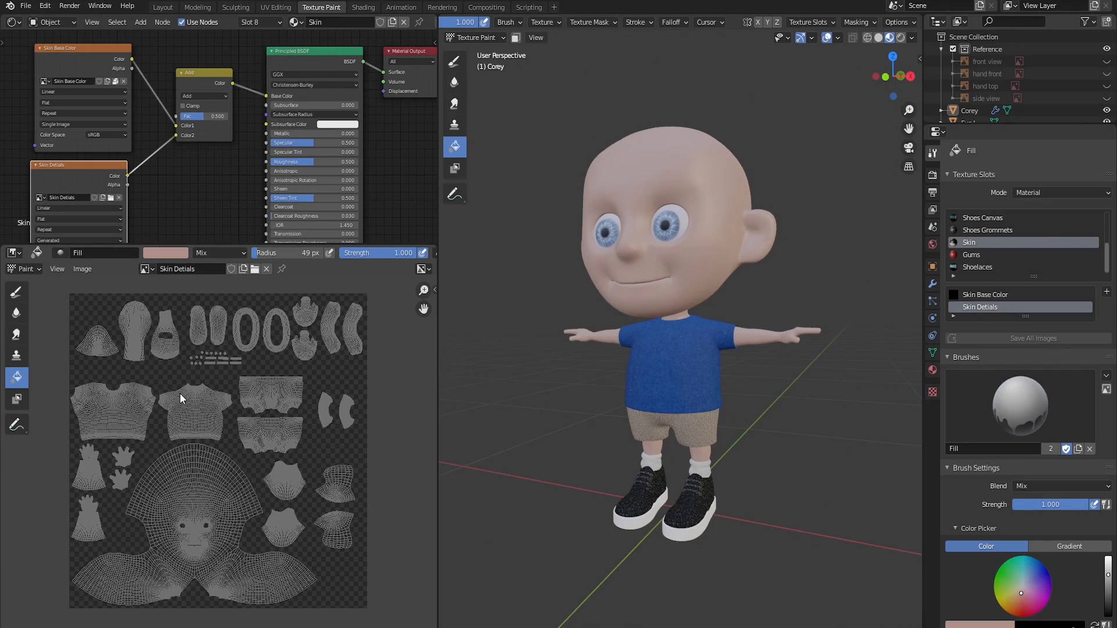
scroll(204, 509, "up", 2)
middle_click_drag(204, 509, 252, 504, "shift")
scroll(216, 465, "up", 3)
scroll(223, 455, "up", 3)
left_click(69, 169)
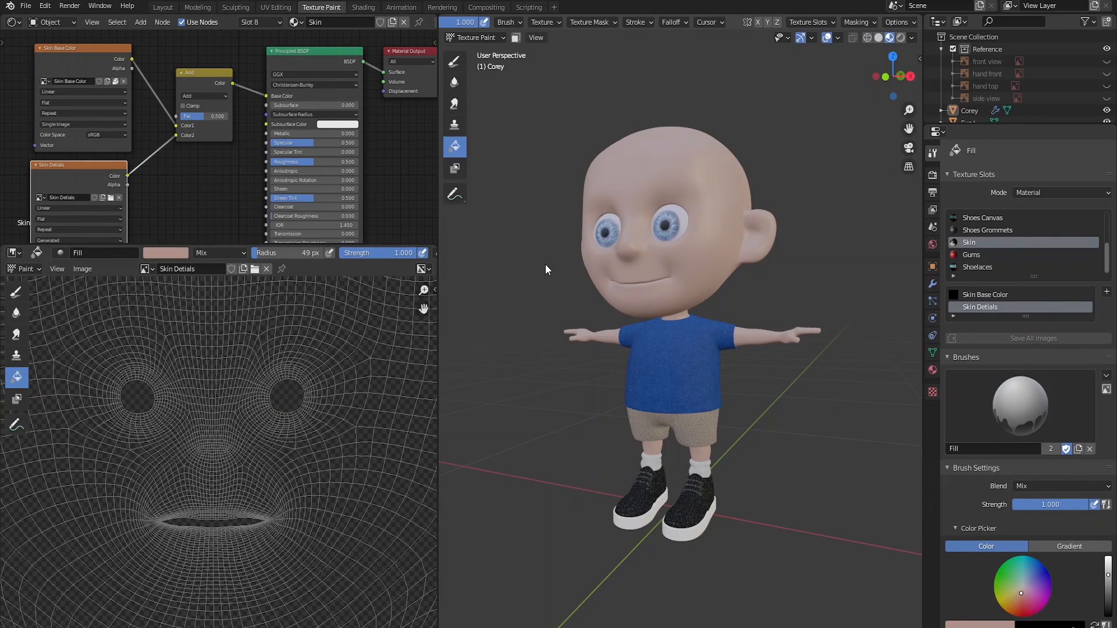
Activate the Draw brush, choose a pinkish red color, and set its strength to 0.511.
left_click(456, 62)
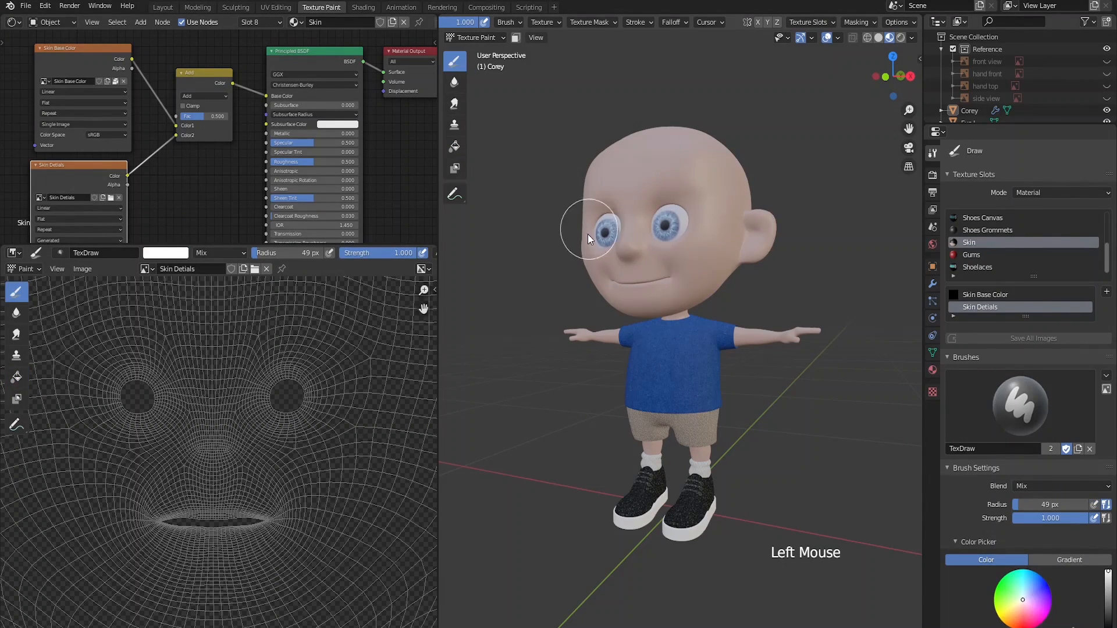
scroll(614, 269, "up", 5)
middle_click_drag(614, 268, 721, 451)
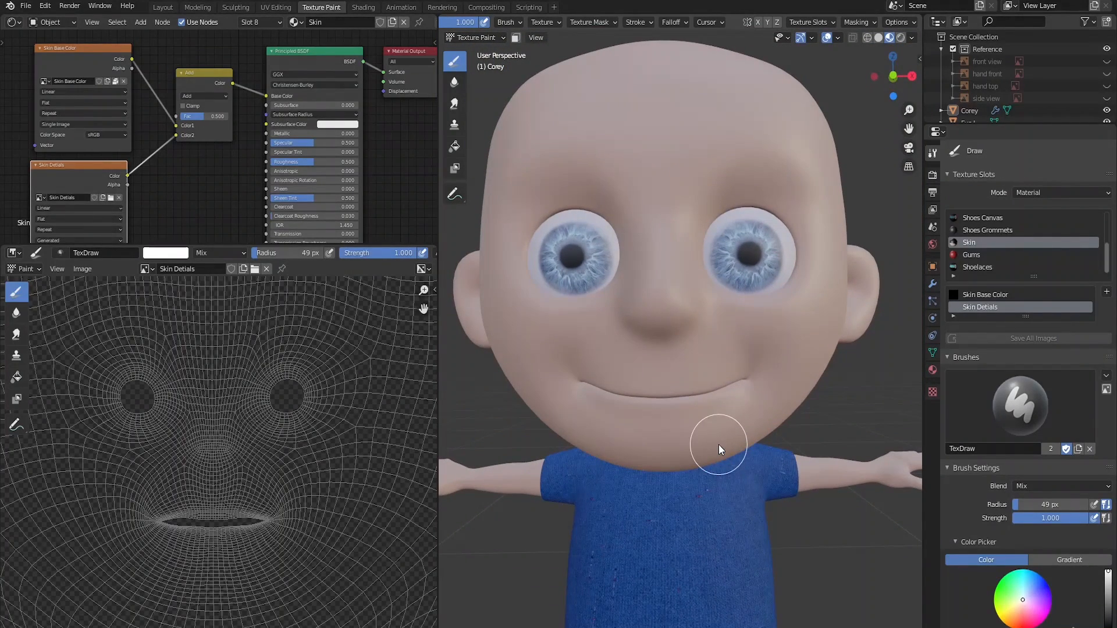
middle_click_drag(513, 22, 890, 22)
left_click(608, 24)
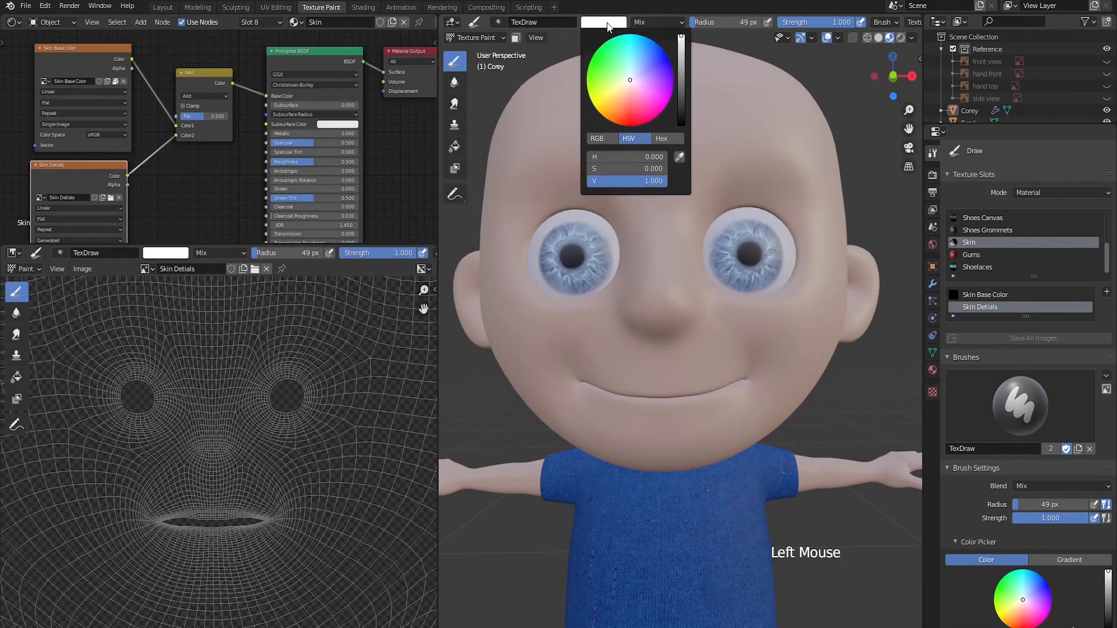
left_click_drag(630, 80, 636, 120)
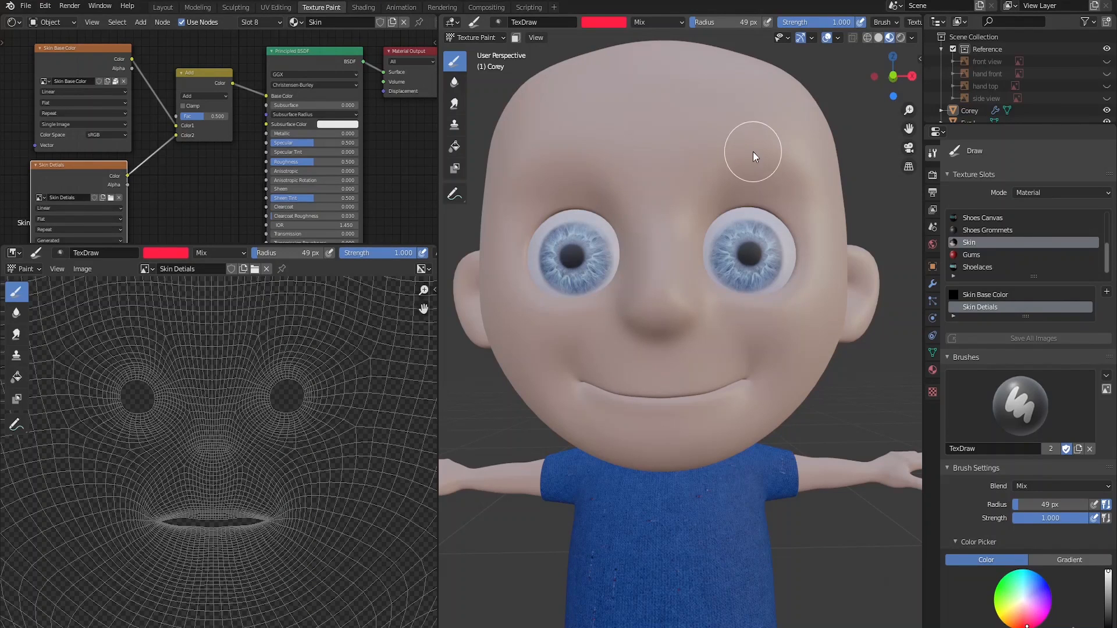
left_click_drag(851, 23, 820, 23)
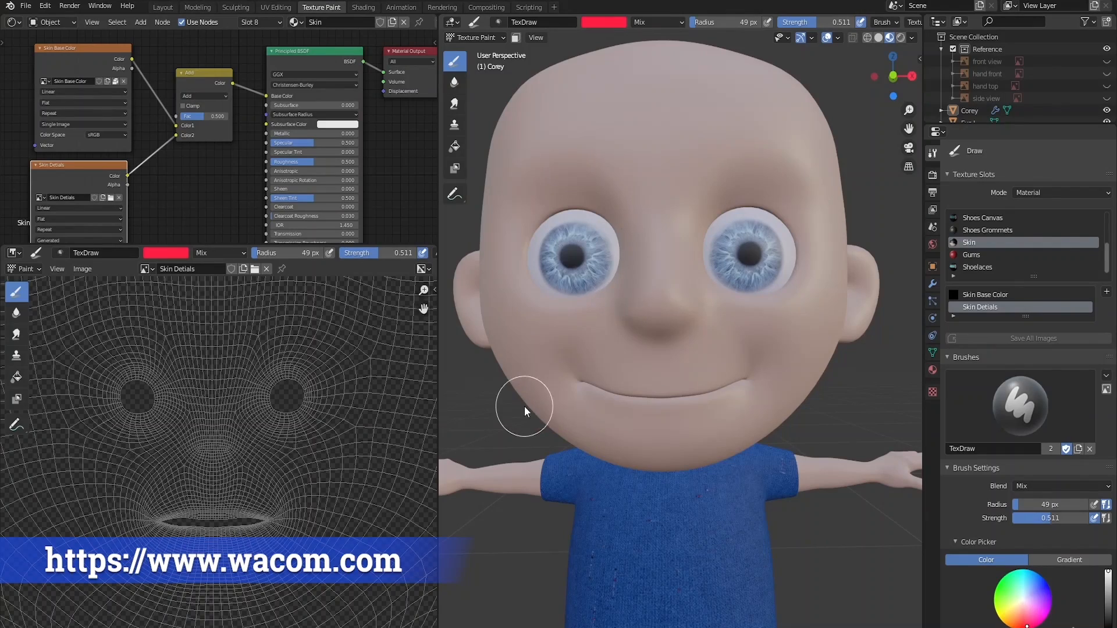
Try painting a red stroke across the character's lips and undo it.
mouse_move(679, 410)
middle_mouse_down("ctrl")
mouse_move(654, 460)
mouse_move(671, 384)
mouse_move(636, 466)
mouse_move(670, 454)
mouse_move(661, 438)
middle_mouse_up("ctrl")
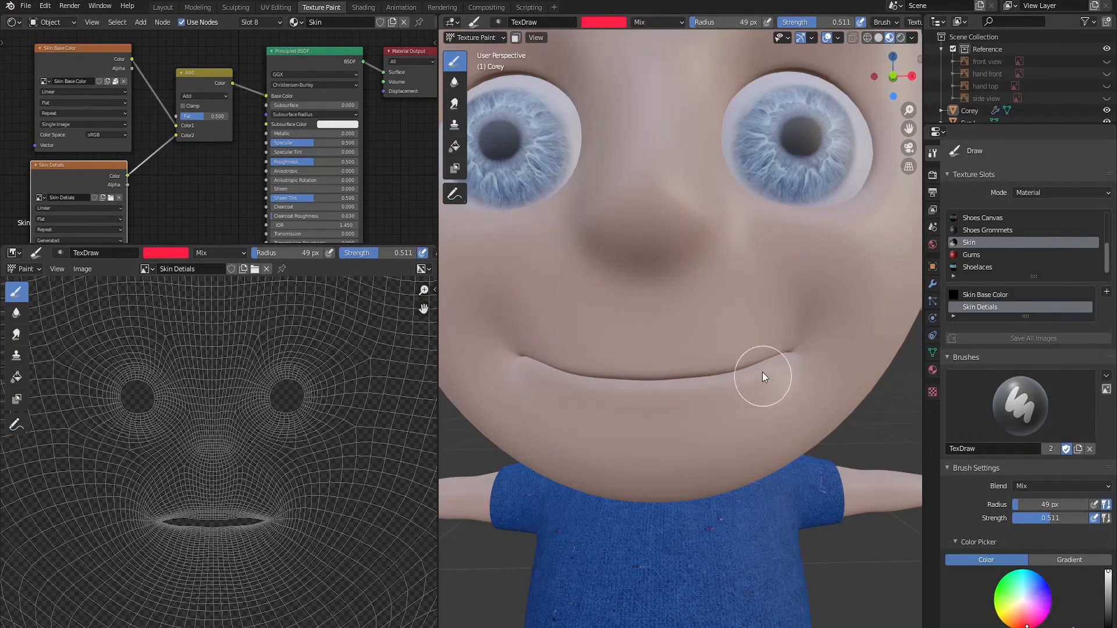
left_click_drag(761, 374, 536, 361)
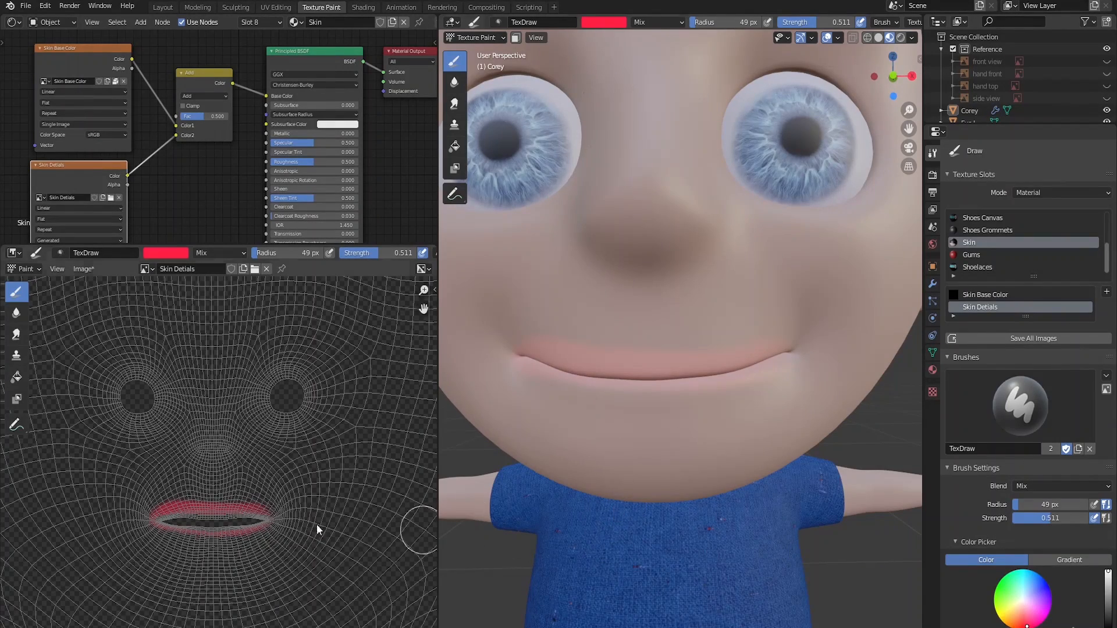
key("shift")
mouse_move(257, 563)
middle_mouse_down("shift")
mouse_move(265, 472)
mouse_move(329, 381)
middle_mouse_up("shift")
middle_click_drag(309, 456, 294, 488, "shift")
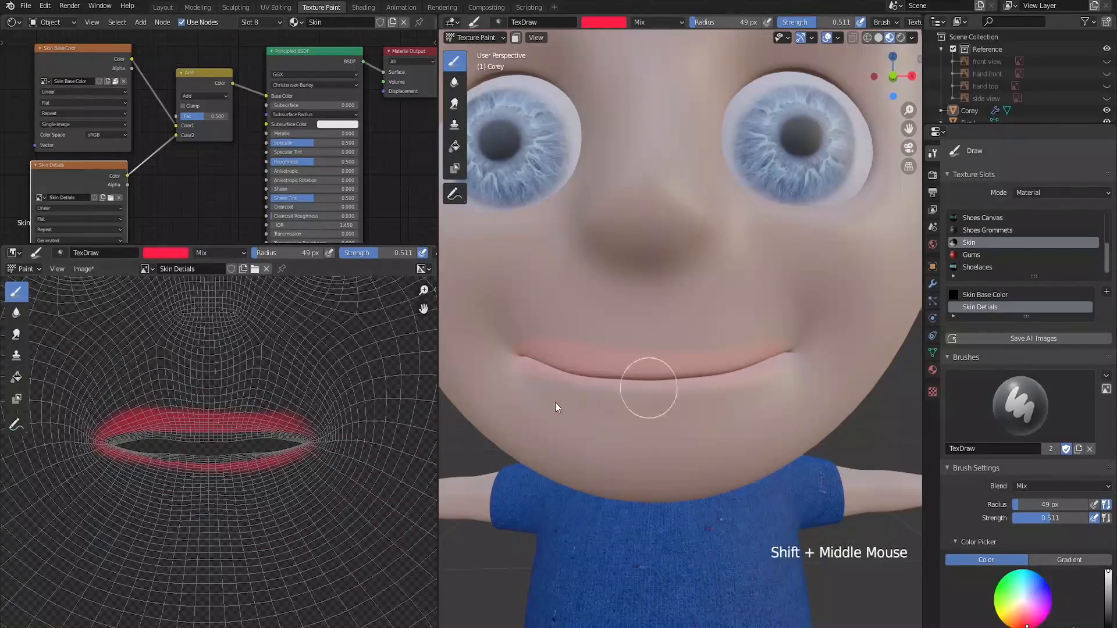
key("ctrl+z")
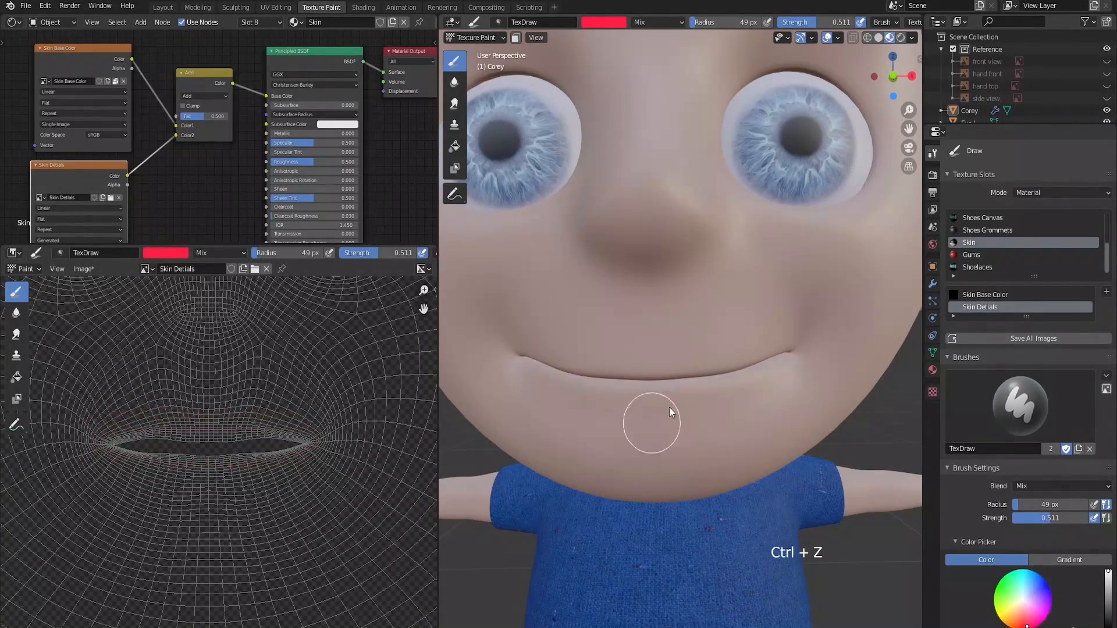
Set the brush radius to 33 px and strength to 0.400, and enable painting symmetry on the X axis.
mouse_move(661, 436)
middle_mouse_down("shift")
mouse_move(672, 443)
mouse_move(679, 423)
mouse_move(656, 428)
middle_mouse_up("shift")
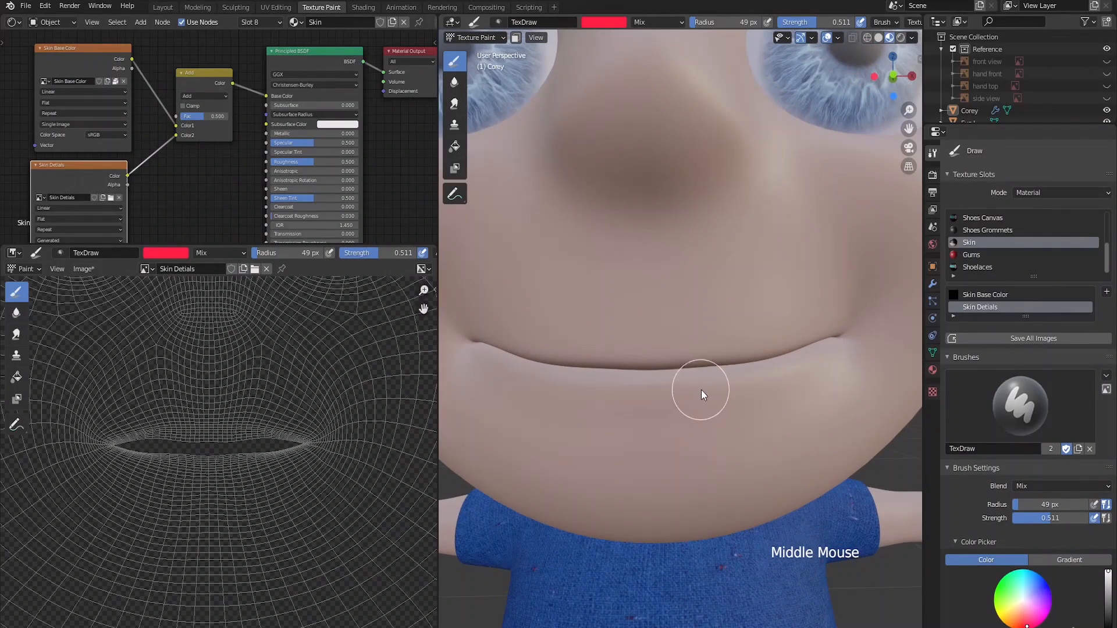
key("f")
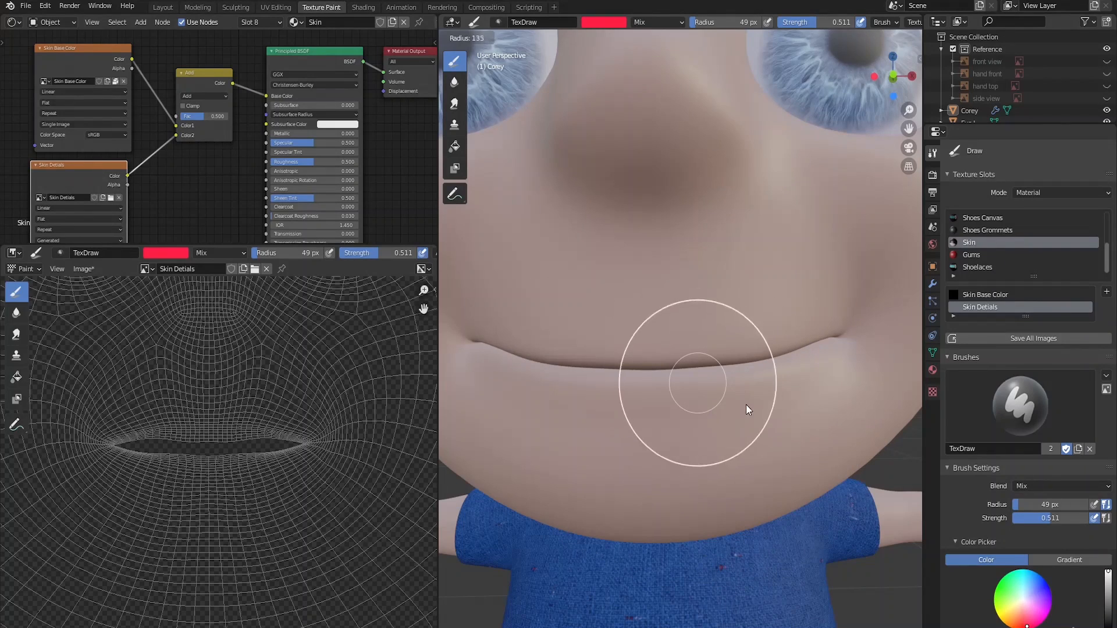
left_click(689, 390)
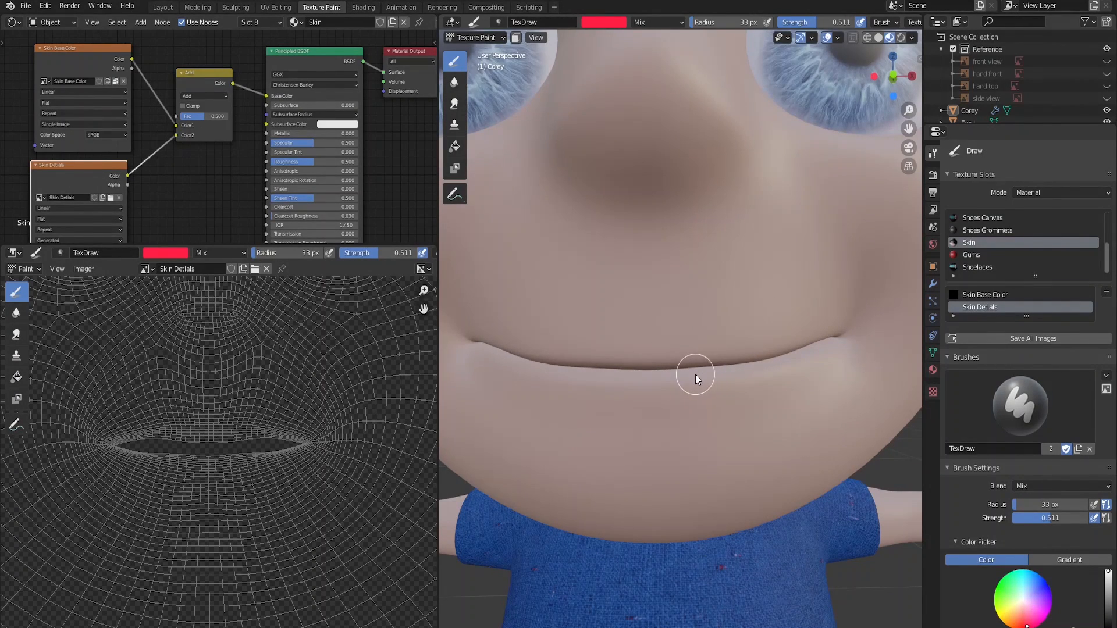
key("shift+f")
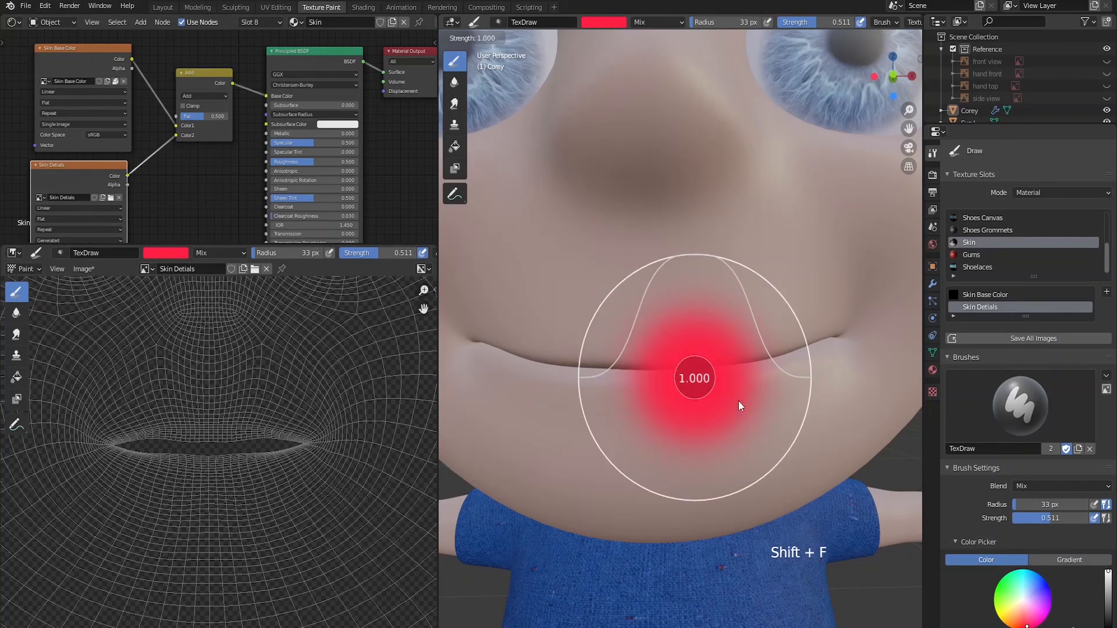
left_click(683, 392)
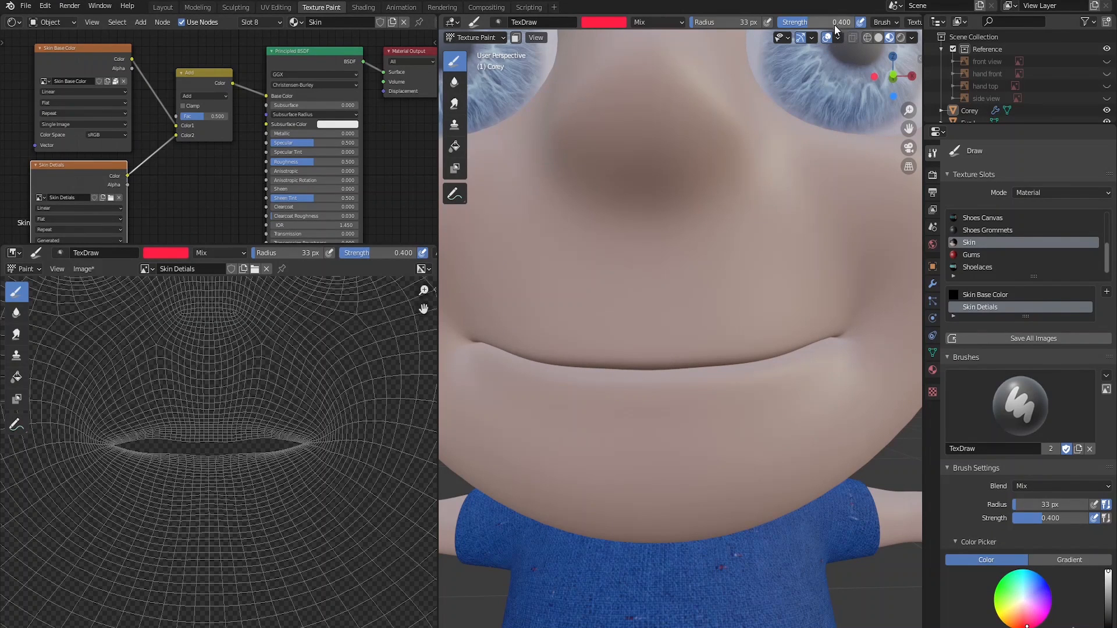
middle_click_drag(826, 26, 450, 27)
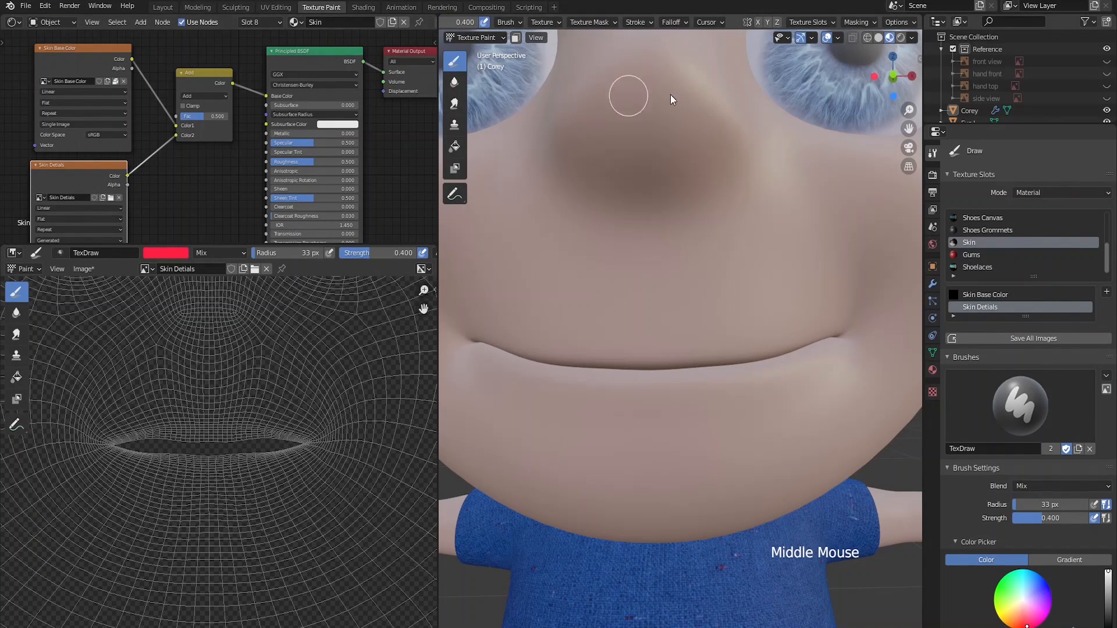
left_click(757, 22)
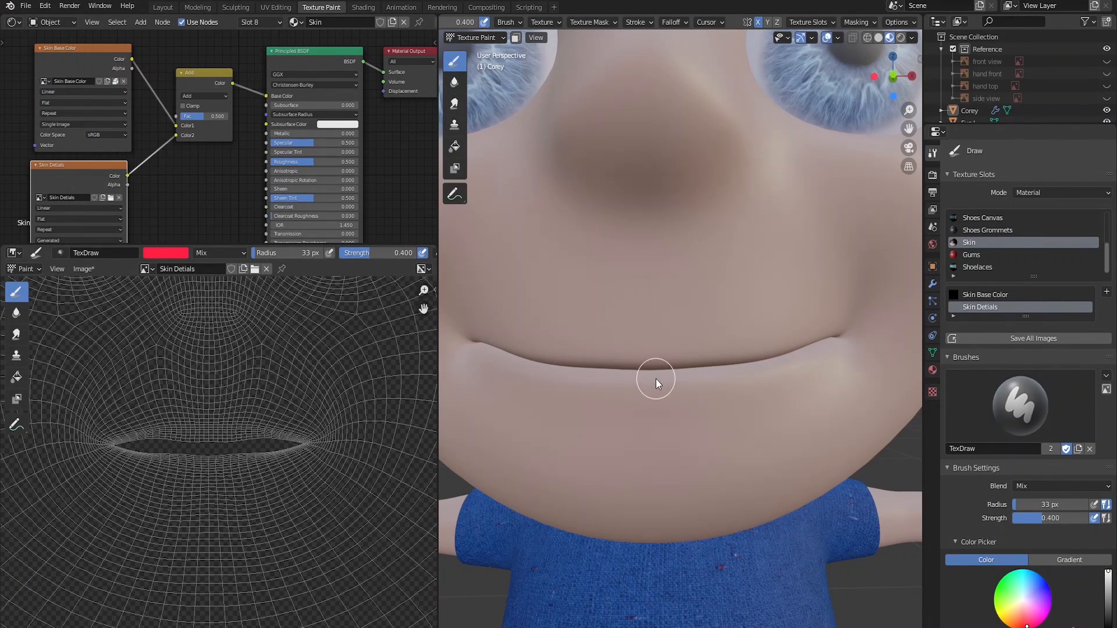
Paint the character's upper and lower lips red with mirrored strokes out to the mouth corners.
mouse_move(655, 378)
left_mouse_down()
mouse_move(743, 371)
mouse_move(641, 380)
mouse_move(748, 354)
mouse_move(718, 371)
mouse_move(744, 368)
left_mouse_up()
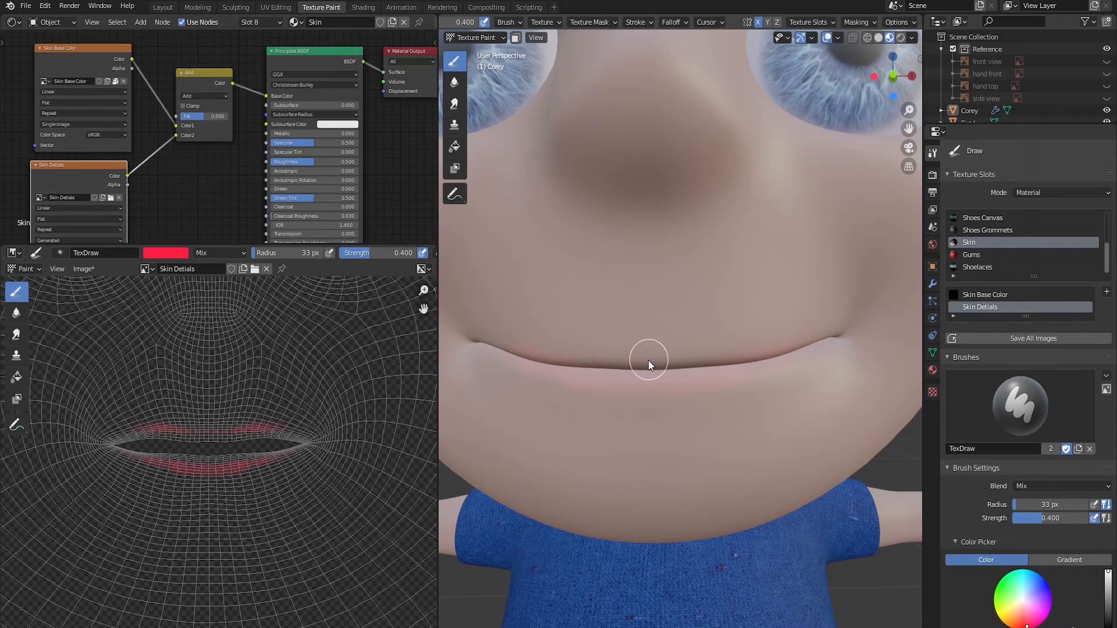
mouse_move(651, 363)
left_mouse_down()
mouse_move(807, 358)
mouse_move(587, 382)
left_mouse_up()
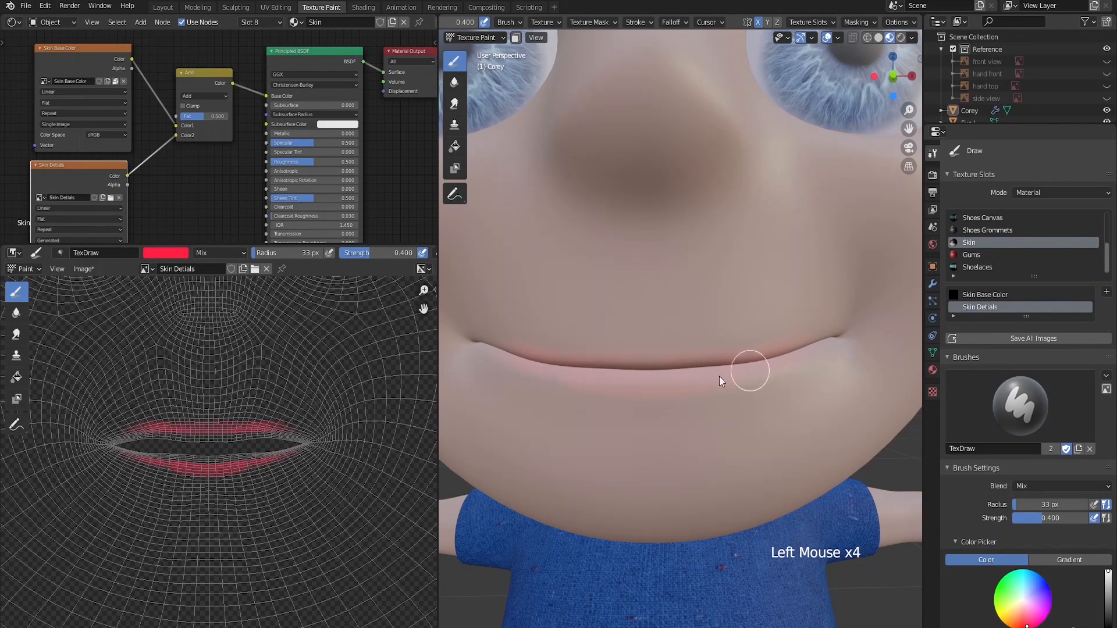
left_click(748, 369)
left_click(738, 351)
left_click(515, 351)
left_click(838, 343)
Set the brush radius to 14 px and strength to 1.000, and fill the upper part of the mouth gap red in the texture image.
mouse_move(298, 461)
middle_mouse_down("ctrl")
mouse_move(287, 512)
mouse_move(295, 387)
mouse_move(294, 444)
mouse_move(314, 445)
middle_mouse_up("ctrl")
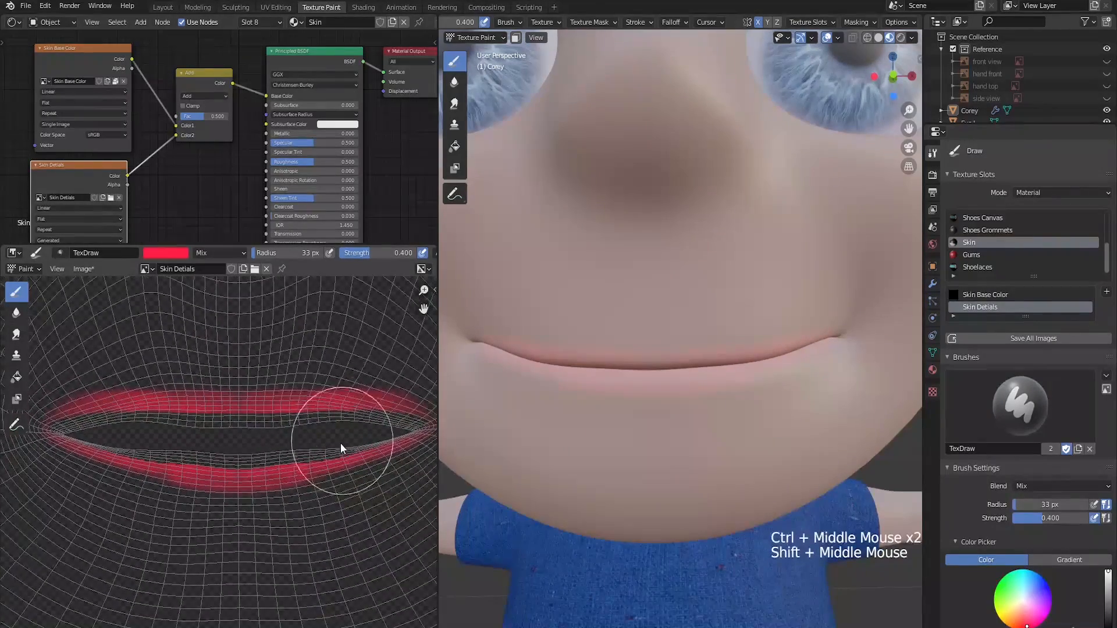
key("f")
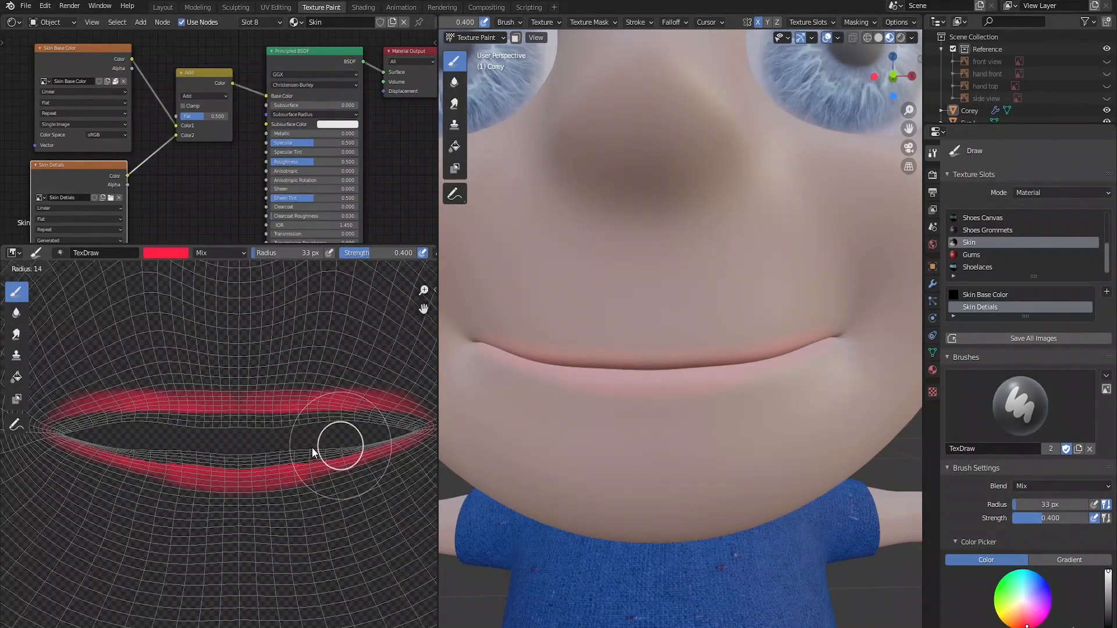
left_click(314, 446)
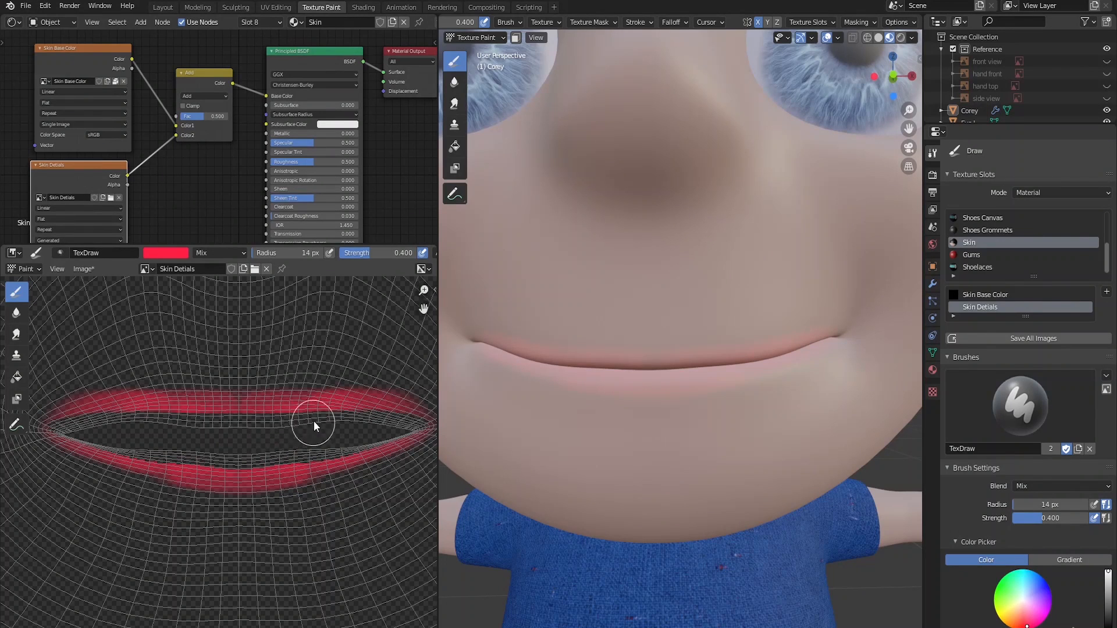
left_click_drag(373, 253, 464, 254)
mouse_move(291, 428)
left_mouse_down()
mouse_move(82, 427)
mouse_move(93, 420)
left_mouse_up()
left_click(135, 427)
Reduce the brush radius to 7 px and fill the rest of the mouth gap solid red out to both corners.
key("f")
left_click(128, 428)
left_click_drag(93, 420, 132, 420)
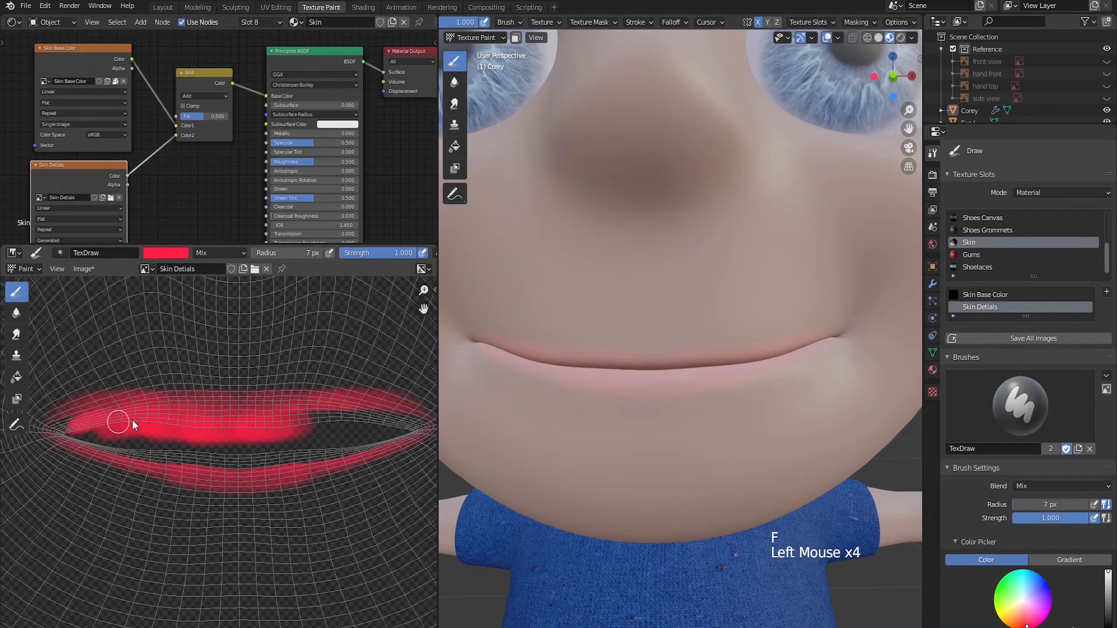
left_click(61, 430)
left_click_drag(62, 430, 146, 452)
left_click_drag(148, 453, 244, 457)
left_click_drag(244, 457, 308, 451)
mouse_move(309, 451)
left_mouse_down()
mouse_move(362, 441)
mouse_move(341, 417)
mouse_move(337, 429)
left_mouse_up()
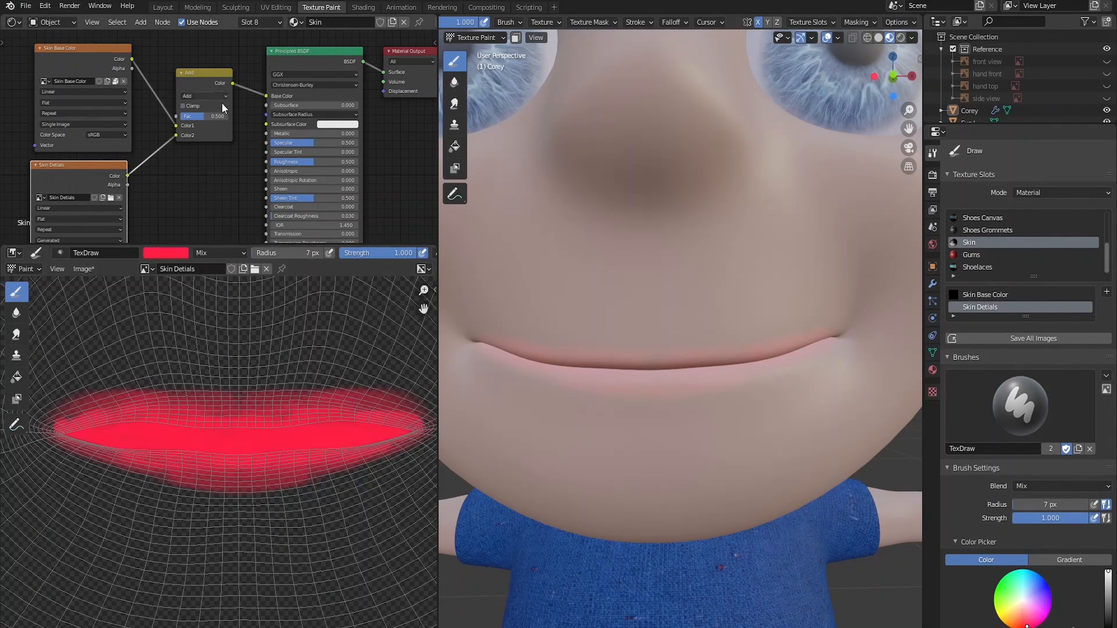
Set the mix factor of the Add node to 0.567.
middle_click_drag(232, 134, 215, 137, "ctrl")
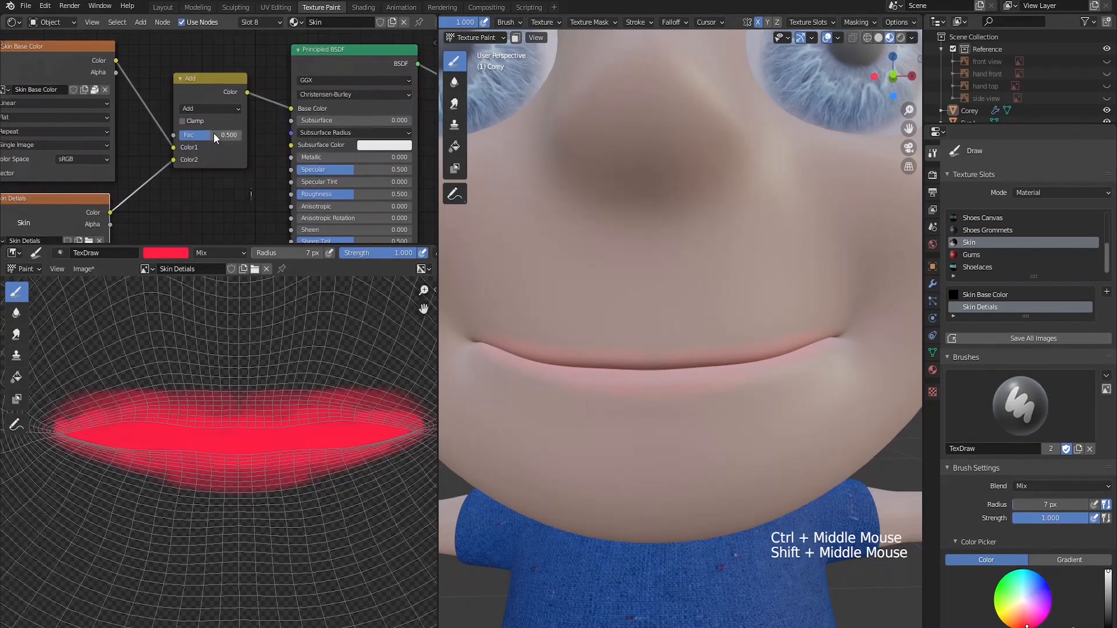
left_click_drag(205, 135, 127, 131)
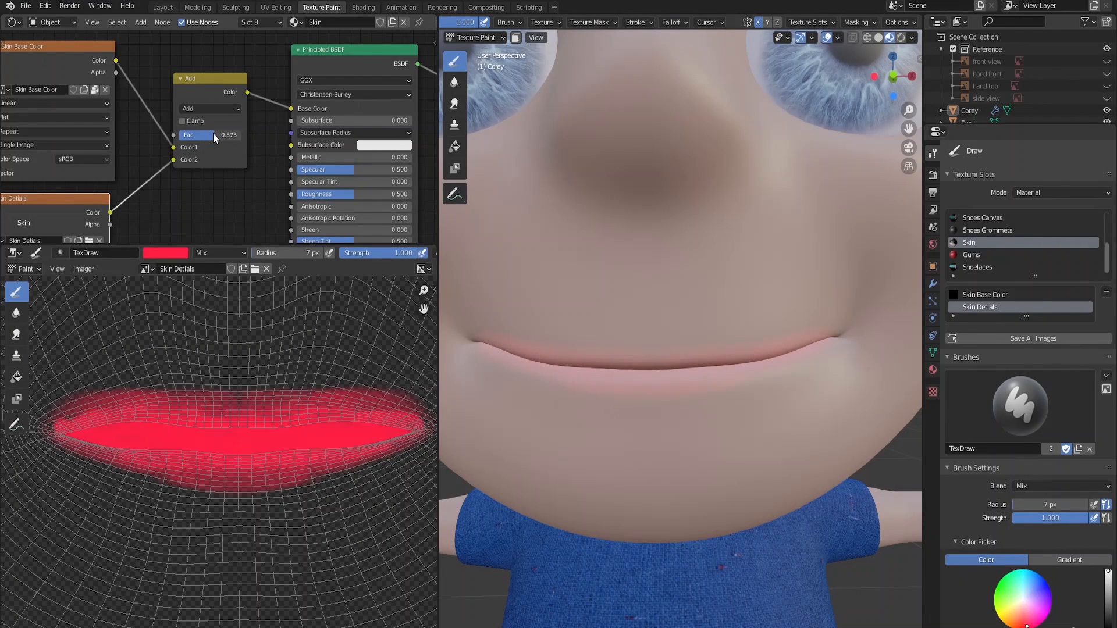
left_click_drag(211, 133, 213, 133)
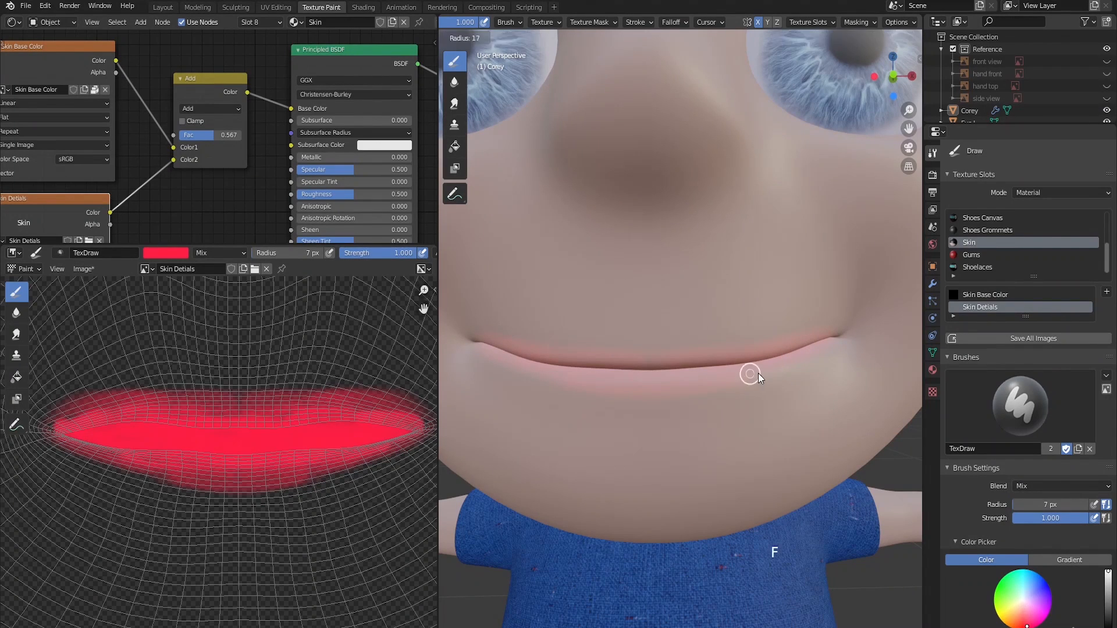
Set the brush to Erase Alpha blending with a 26 px radius and erase the red bleeding outside the lip edges and mouth corners.
key("f")
left_click(191, 268)
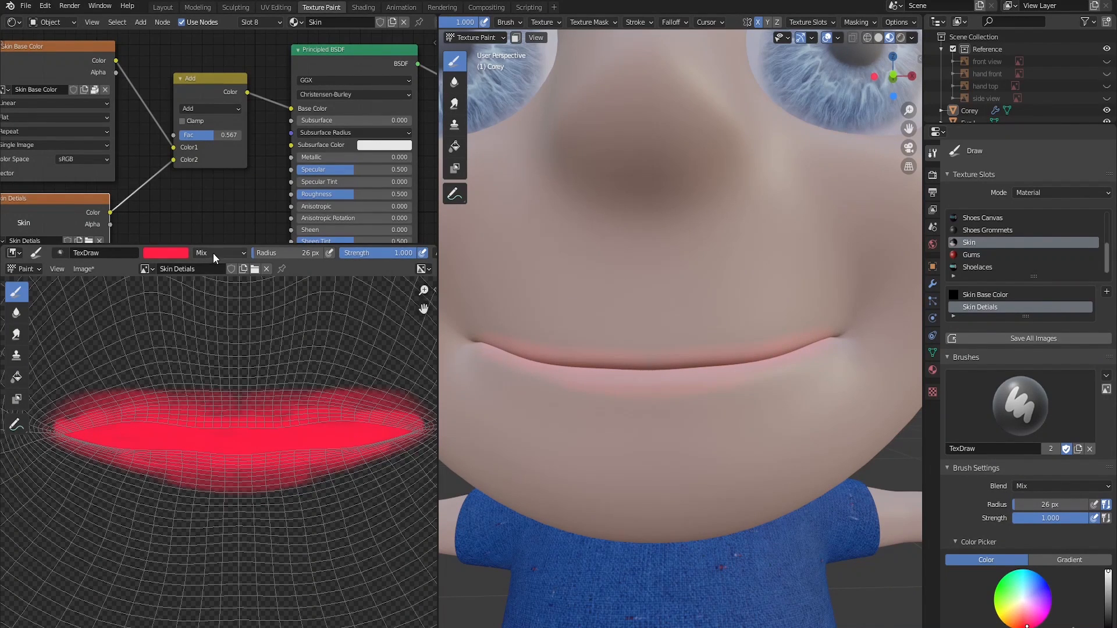
left_click(214, 253)
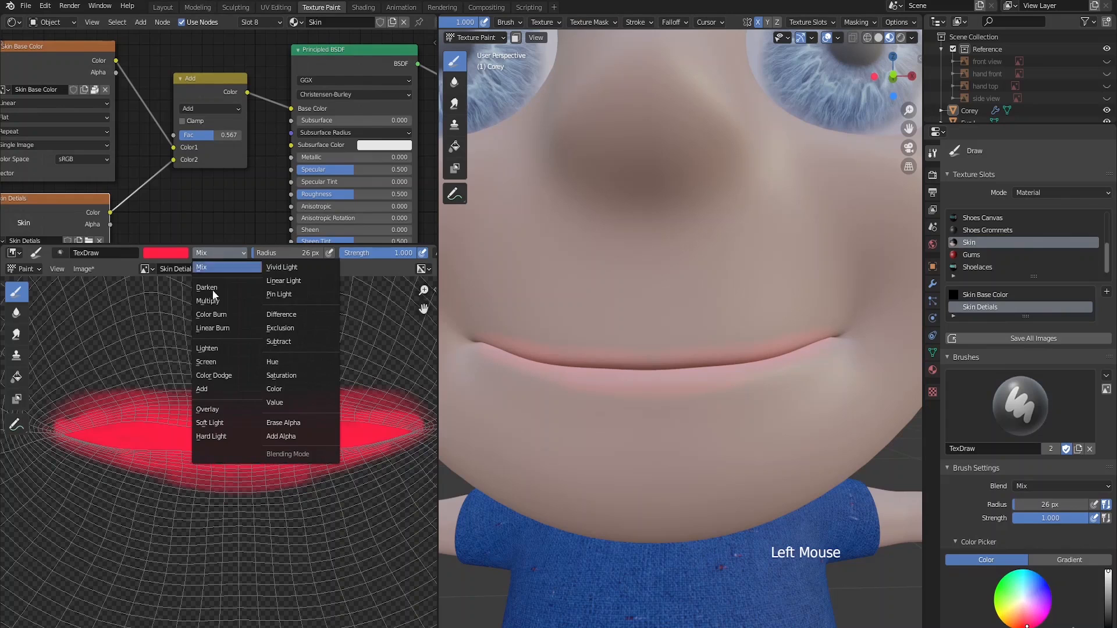
left_click(293, 422)
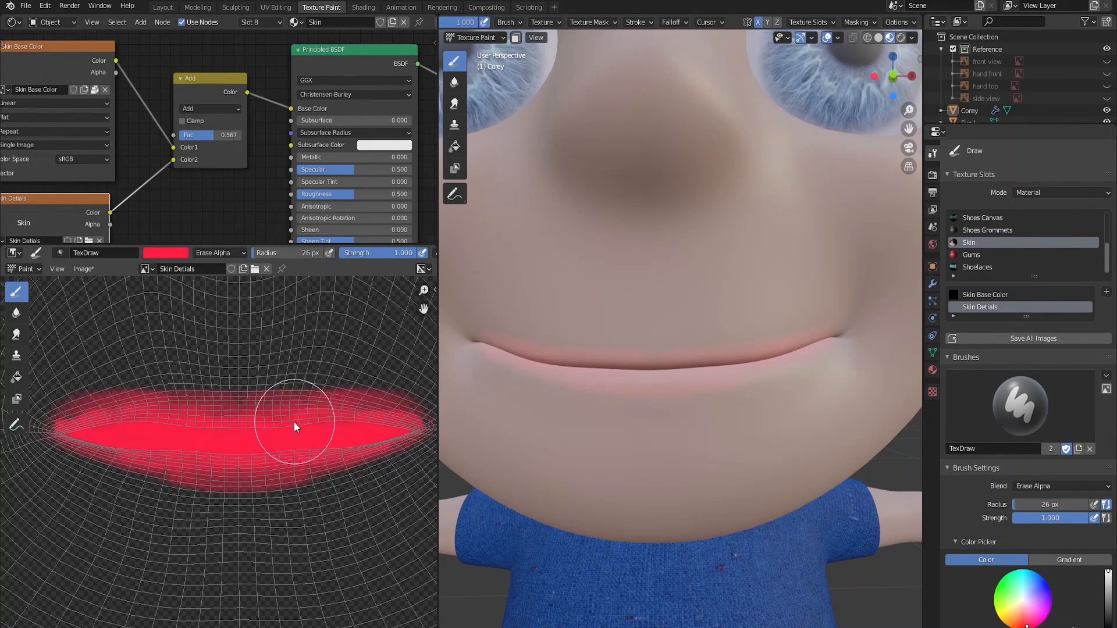
left_click(836, 319)
left_click_drag(835, 319, 792, 327)
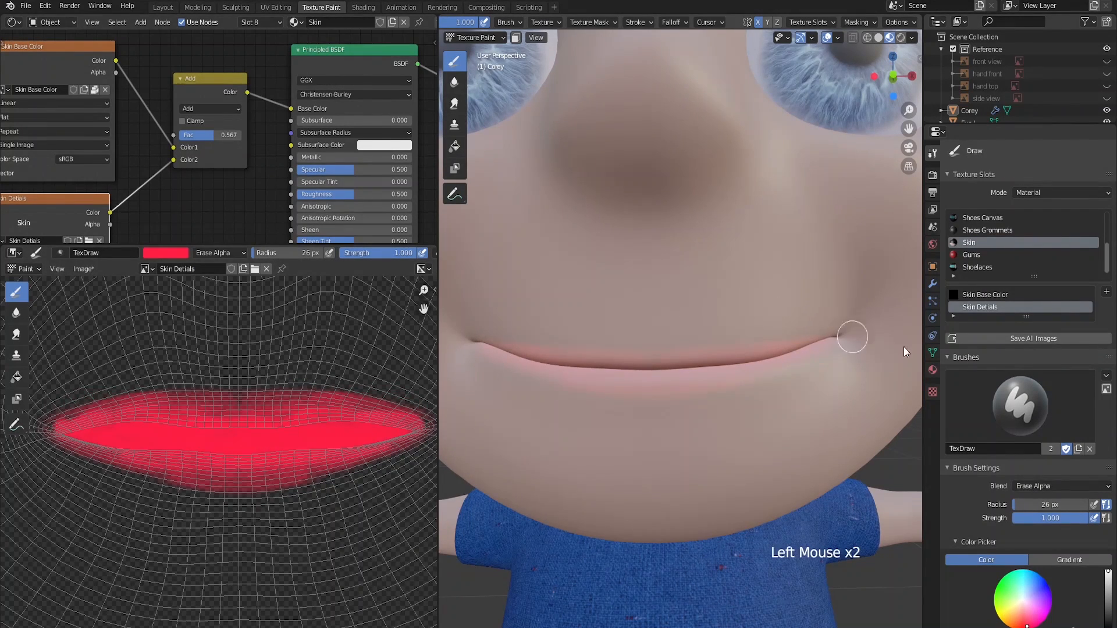
left_click_drag(852, 352, 708, 438)
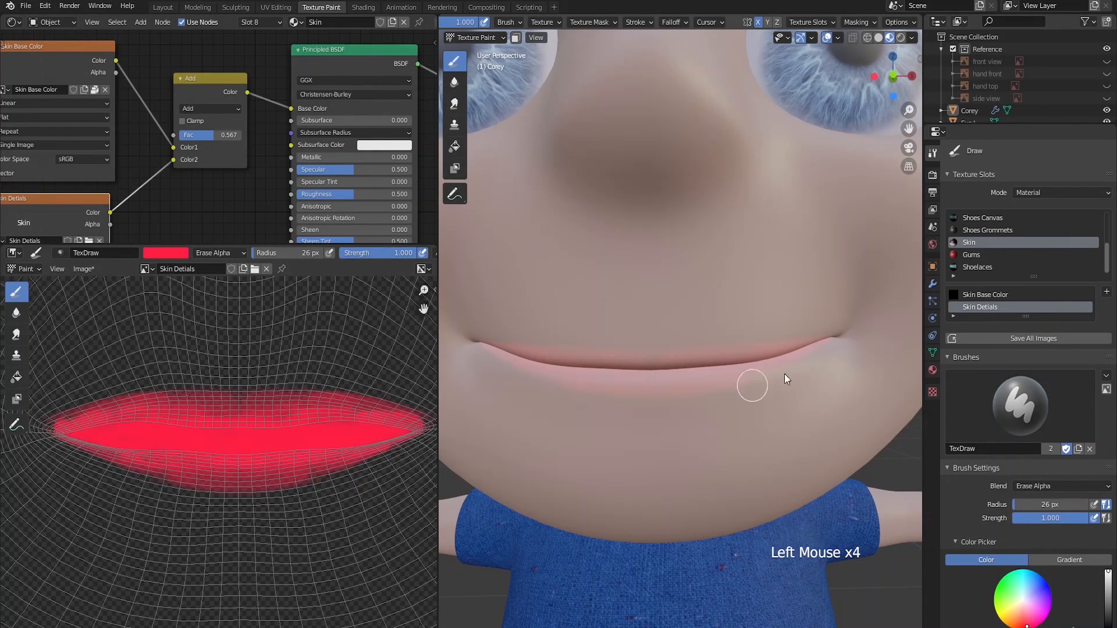
mouse_move(831, 365)
left_mouse_down()
mouse_move(832, 346)
mouse_move(693, 382)
left_mouse_up()
left_click_drag(790, 326, 743, 340)
Return the brush to Mix blending with a 9 px radius and 0.444 strength, and dab red over both lips in the texture image.
left_click(220, 252)
left_click(198, 270)
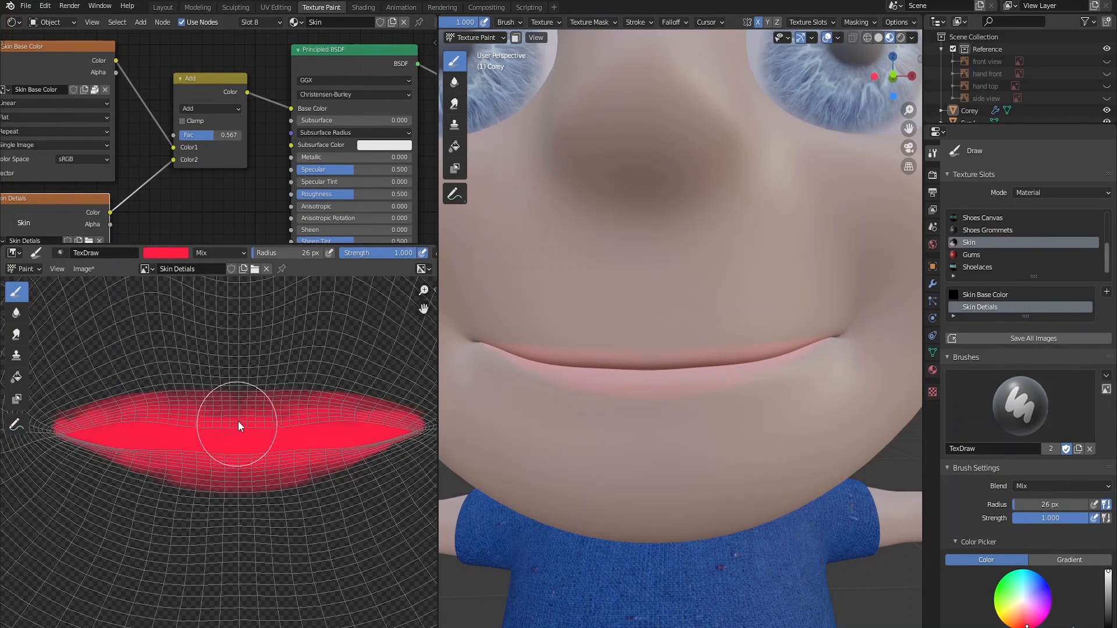
key("f")
left_click(215, 422)
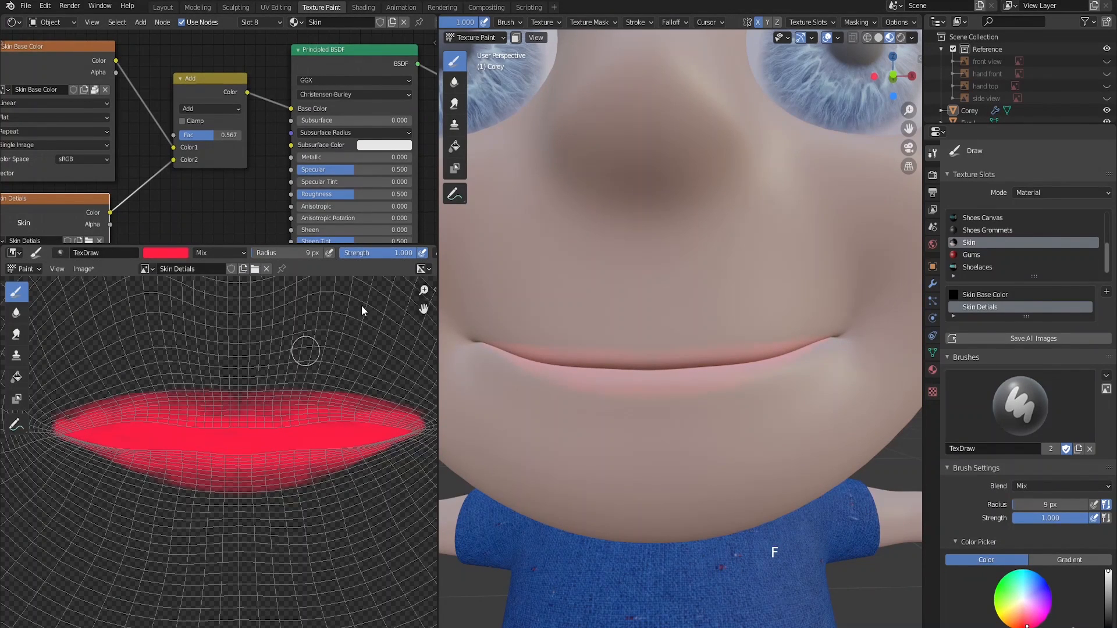
left_click_drag(403, 252, 352, 252)
left_click(270, 411)
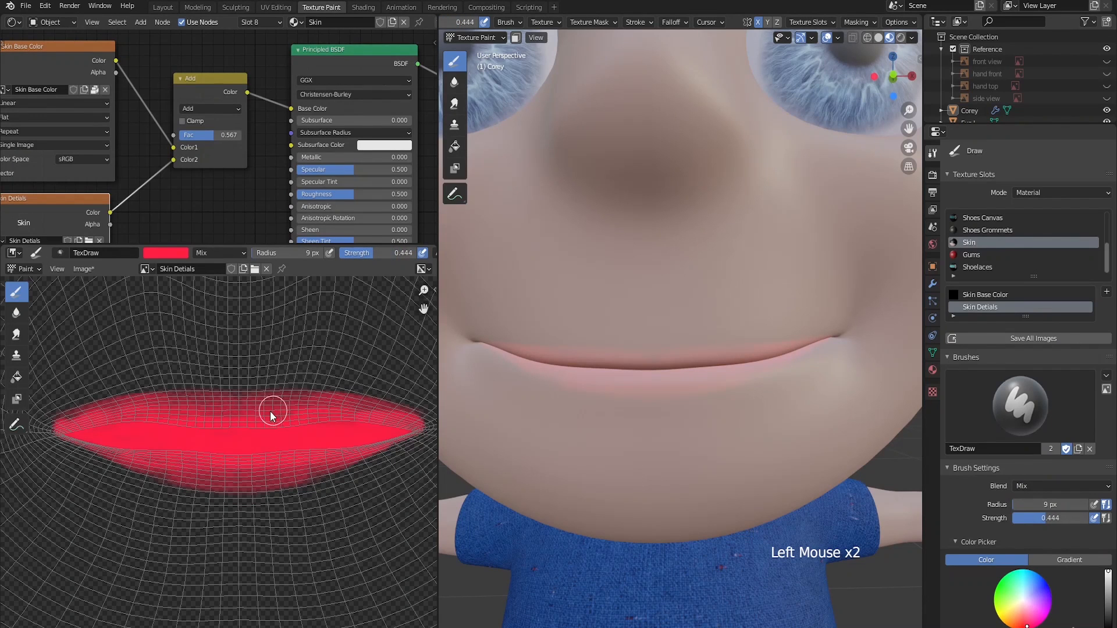
left_click(250, 407)
left_click(182, 407)
left_click(308, 410)
left_click(187, 451)
left_click(275, 453)
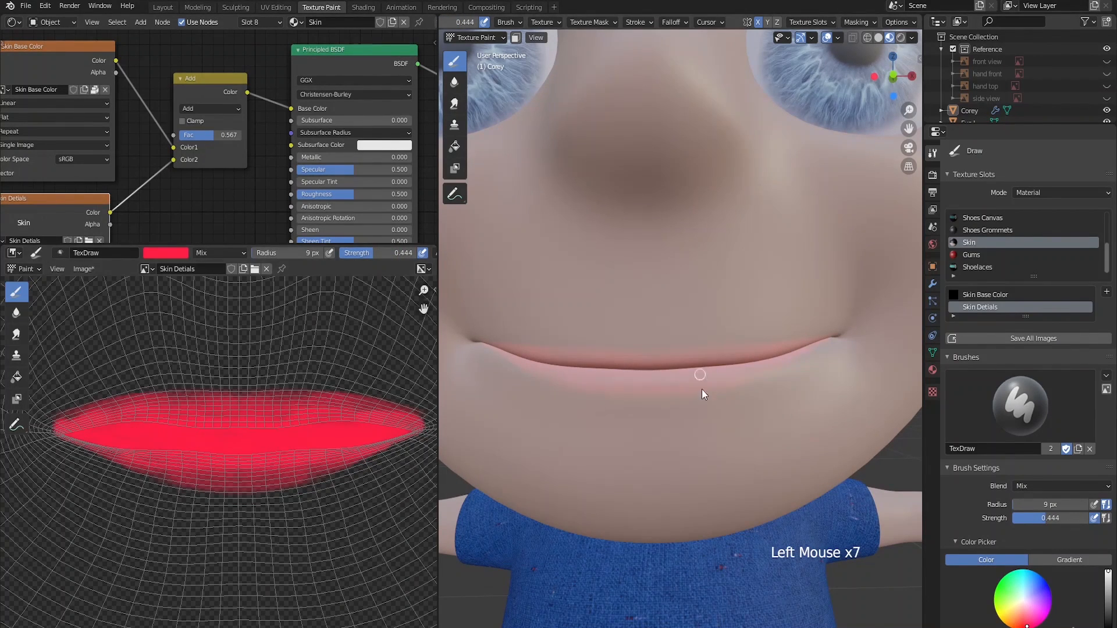
Set the mix factor of the Add node to 0.500.
middle_click_drag(726, 420, 742, 402, "ctrl")
middle_click_drag(742, 402, 705, 423)
mouse_move(205, 136)
left_mouse_down()
mouse_move(190, 137)
mouse_move(203, 138)
left_mouse_up()
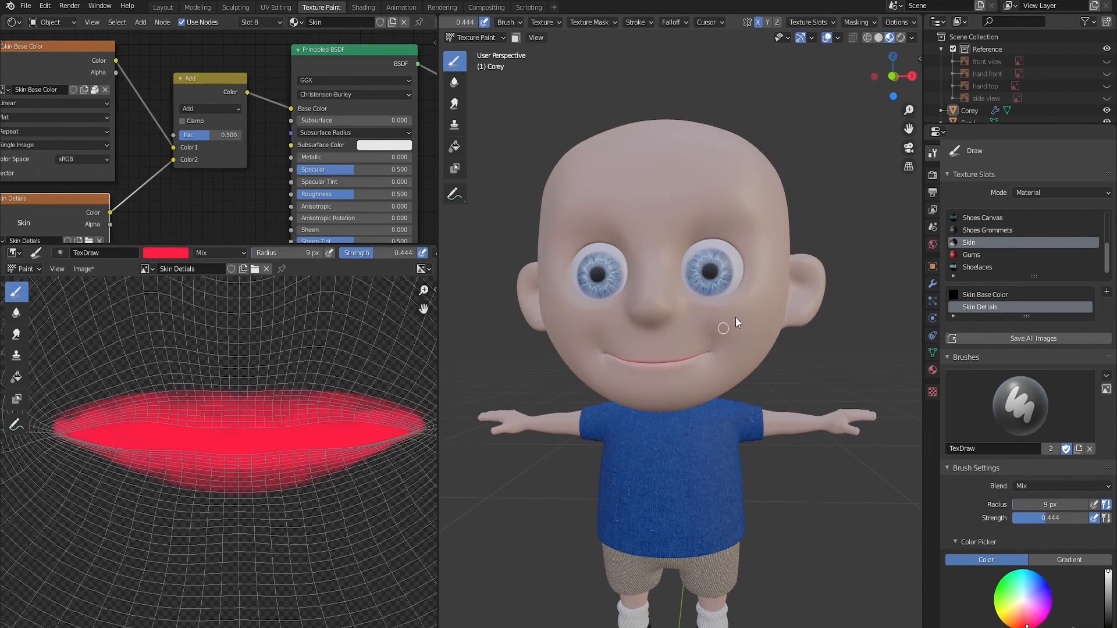
Change the brush color to red with hue 0.002 and saturation 0.933, and set its radius to 46 px and strength to 0.215.
middle_click_drag(736, 336, 752, 330, "ctrl")
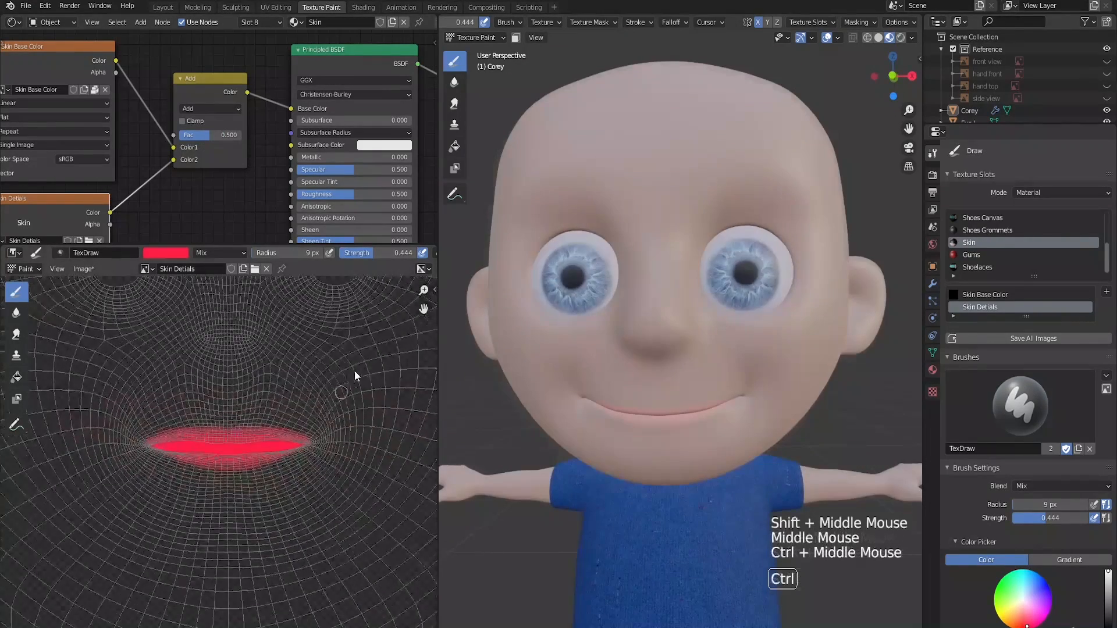
middle_click_drag(354, 374, 341, 485, "shift")
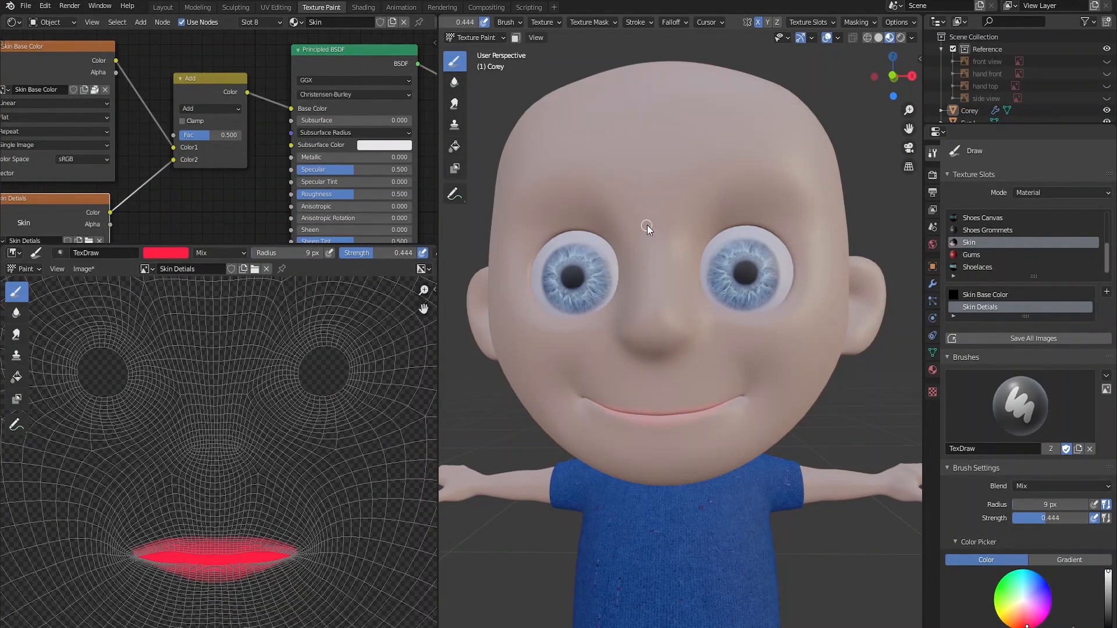
middle_click_drag(494, 26, 858, 23)
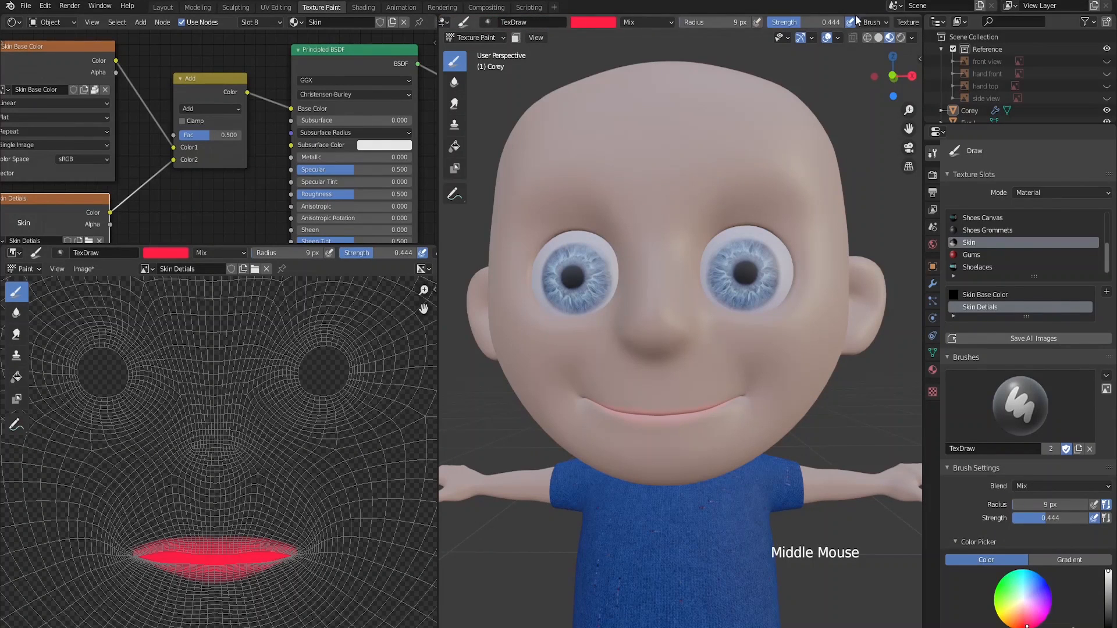
left_click(589, 23)
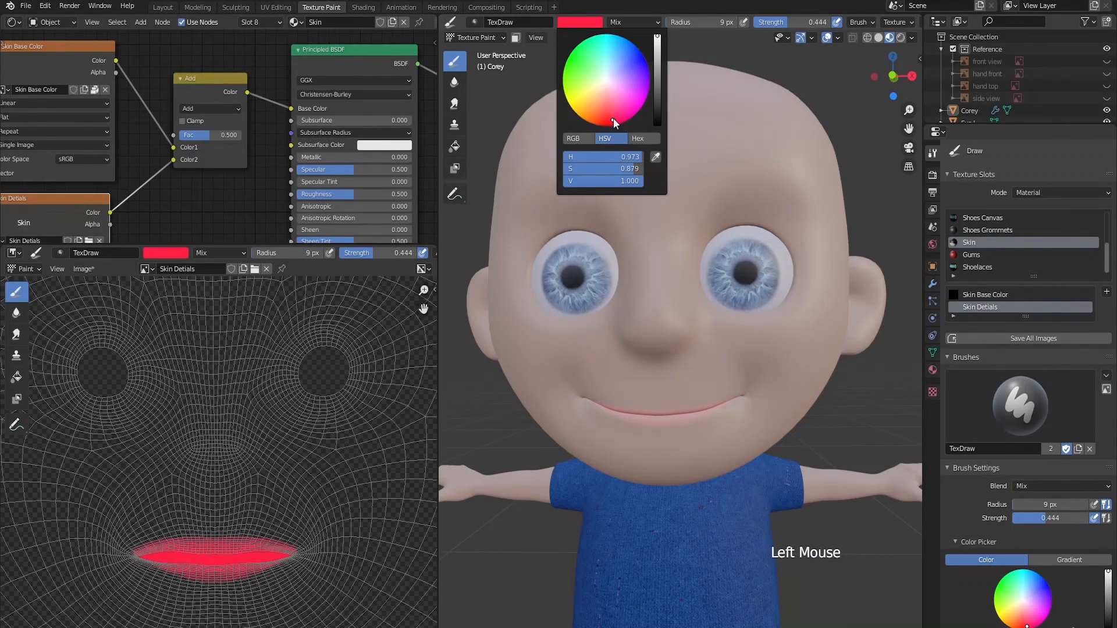
left_click(605, 123)
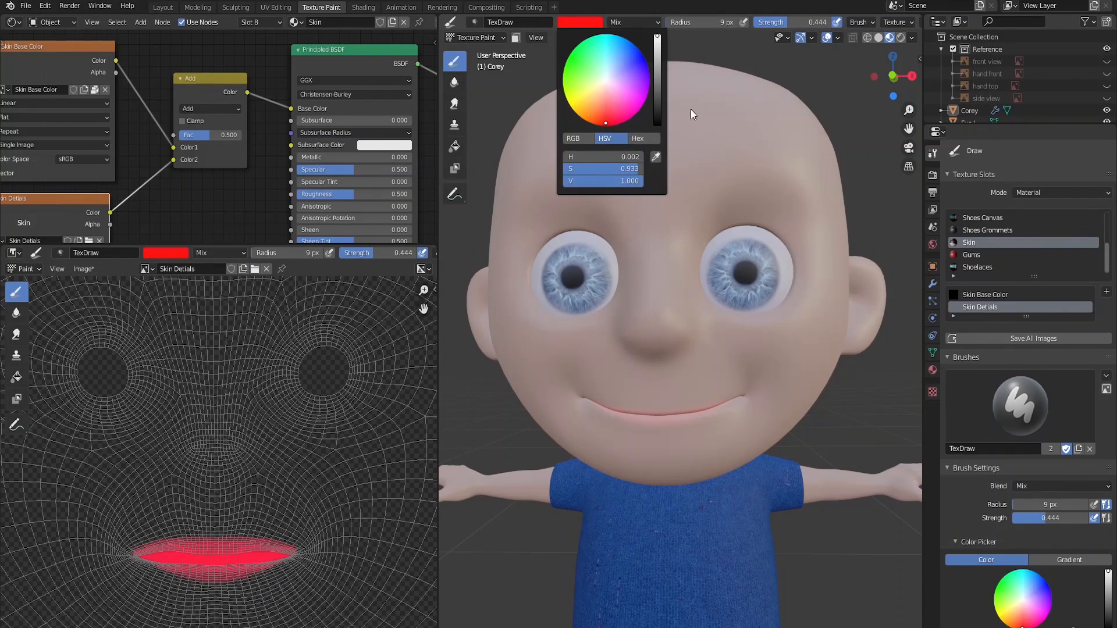
key("f")
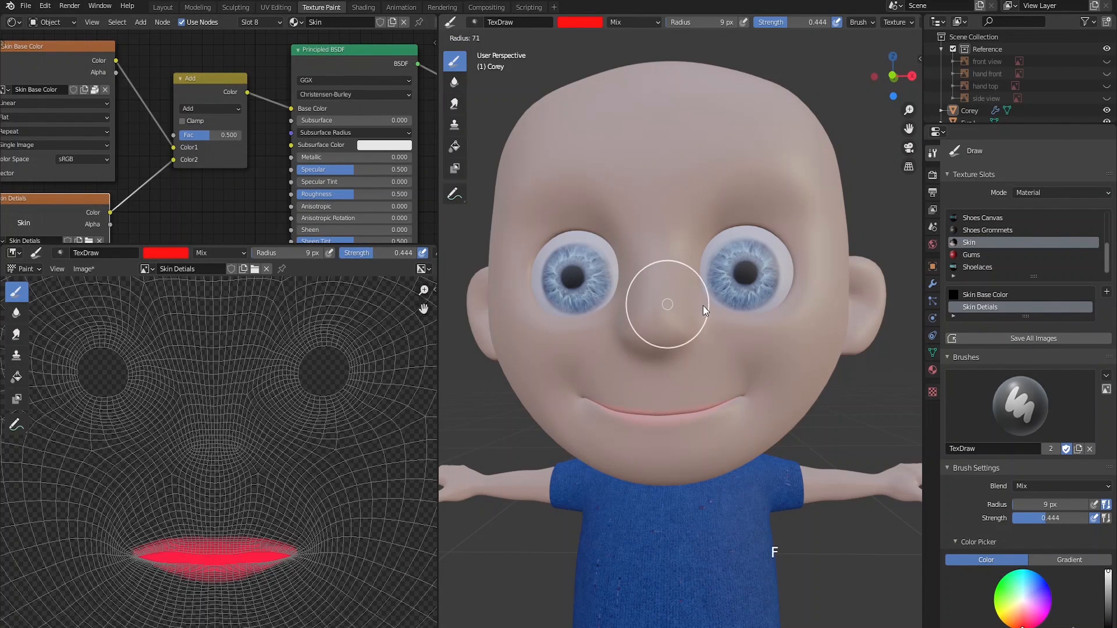
left_click(703, 305)
left_click_drag(786, 23, 765, 26)
Paint a soft red tint around both eyes with mirrored strokes on the model.
mouse_move(746, 267)
middle_mouse_down("ctrl")
mouse_move(756, 261)
mouse_move(728, 314)
middle_mouse_up("ctrl")
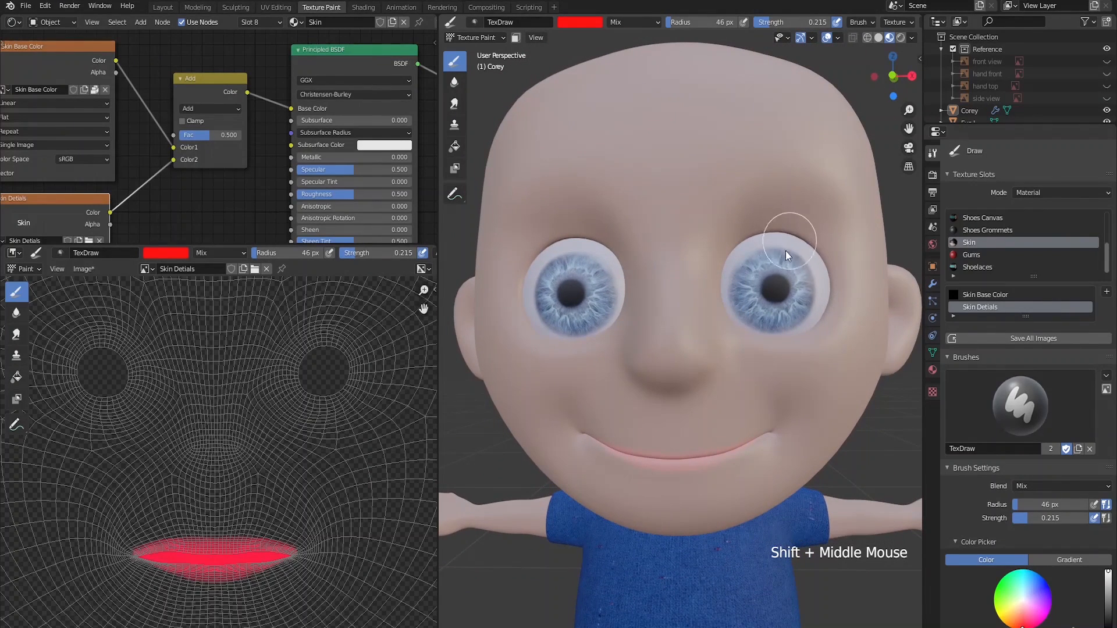
mouse_move(794, 237)
left_mouse_down()
mouse_move(778, 225)
mouse_move(751, 244)
left_mouse_up()
mouse_move(741, 250)
left_mouse_down()
mouse_move(720, 291)
mouse_move(790, 329)
mouse_move(816, 281)
left_mouse_up()
left_click_drag(813, 274, 802, 246)
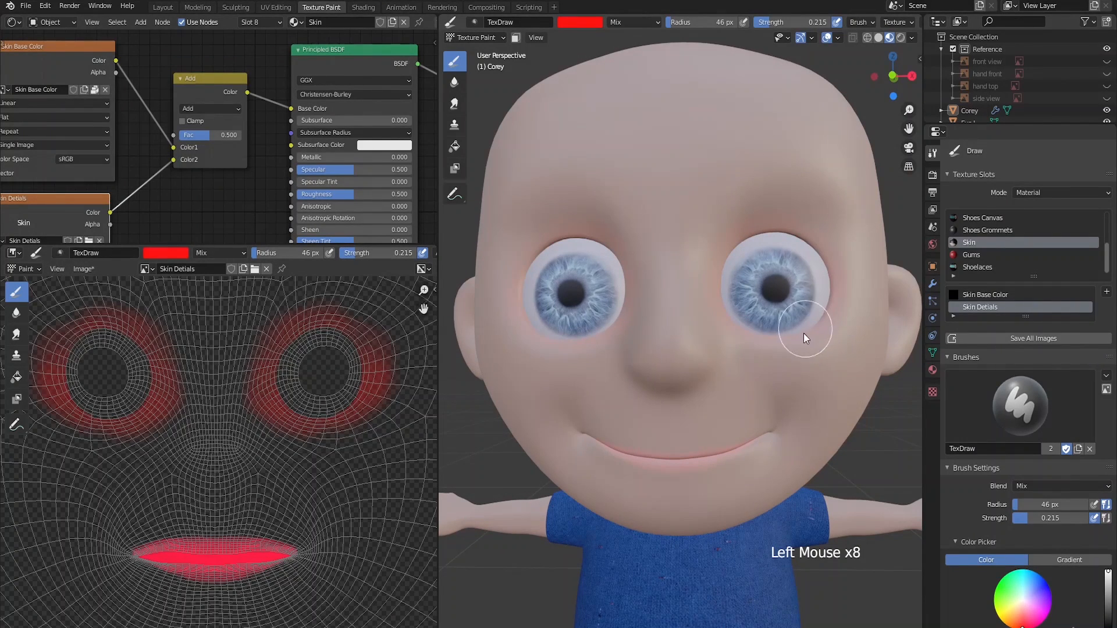
mouse_move(816, 415)
middle_mouse_down()
mouse_move(784, 417)
mouse_move(798, 421)
mouse_move(804, 400)
middle_mouse_up()
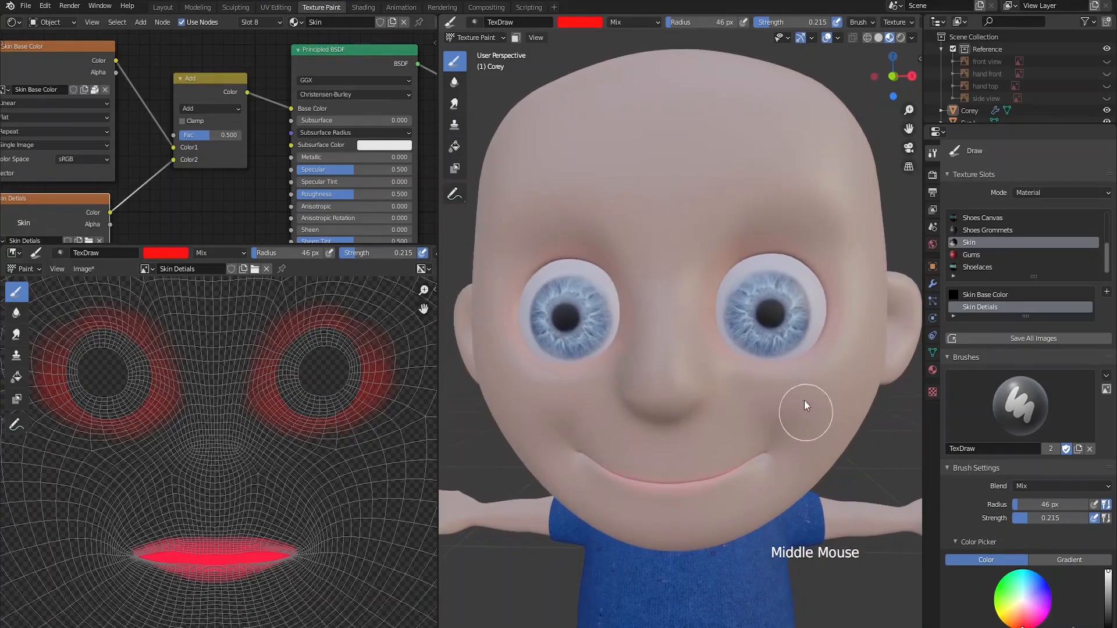
Set the brush radius to 19 px and paint the inner rim of one eye opening red in the texture image.
middle_click_drag(357, 359, 345, 396, "ctrl")
key("f")
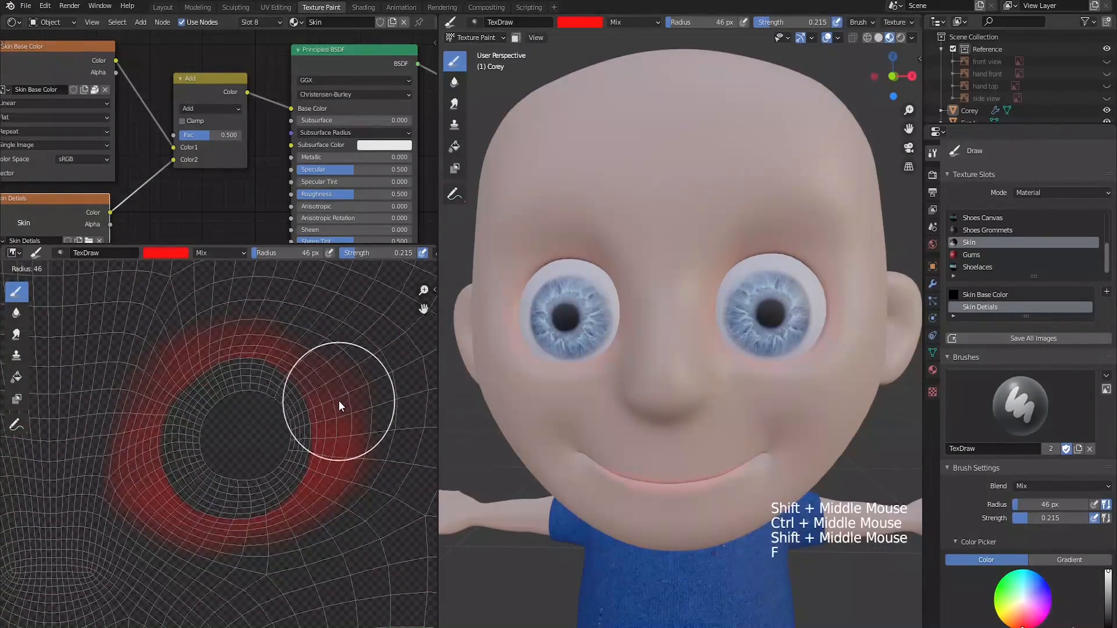
left_click(307, 419)
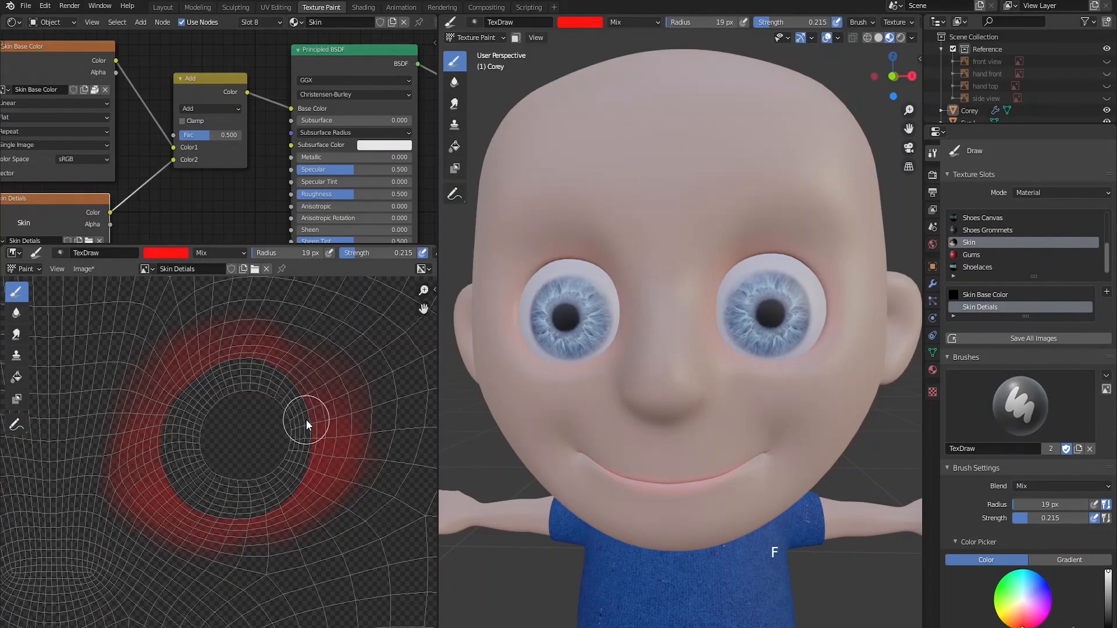
mouse_move(265, 389)
left_mouse_down()
mouse_move(200, 427)
mouse_move(190, 395)
mouse_move(180, 469)
mouse_move(223, 483)
mouse_move(239, 504)
mouse_move(291, 444)
mouse_move(287, 463)
mouse_move(313, 475)
mouse_move(294, 409)
mouse_move(283, 398)
mouse_move(252, 410)
mouse_move(266, 405)
mouse_move(261, 379)
mouse_move(212, 475)
mouse_move(221, 441)
mouse_move(240, 484)
mouse_move(290, 448)
mouse_move(257, 388)
mouse_move(236, 459)
mouse_move(221, 451)
mouse_move(276, 476)
left_mouse_up()
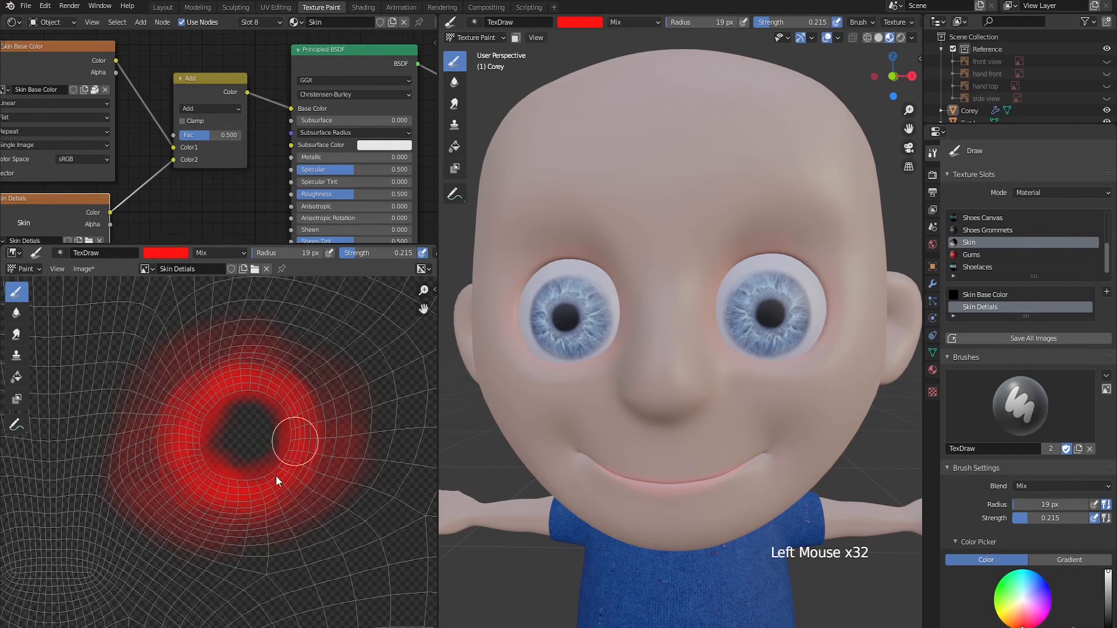
left_click_drag(313, 436, 192, 424)
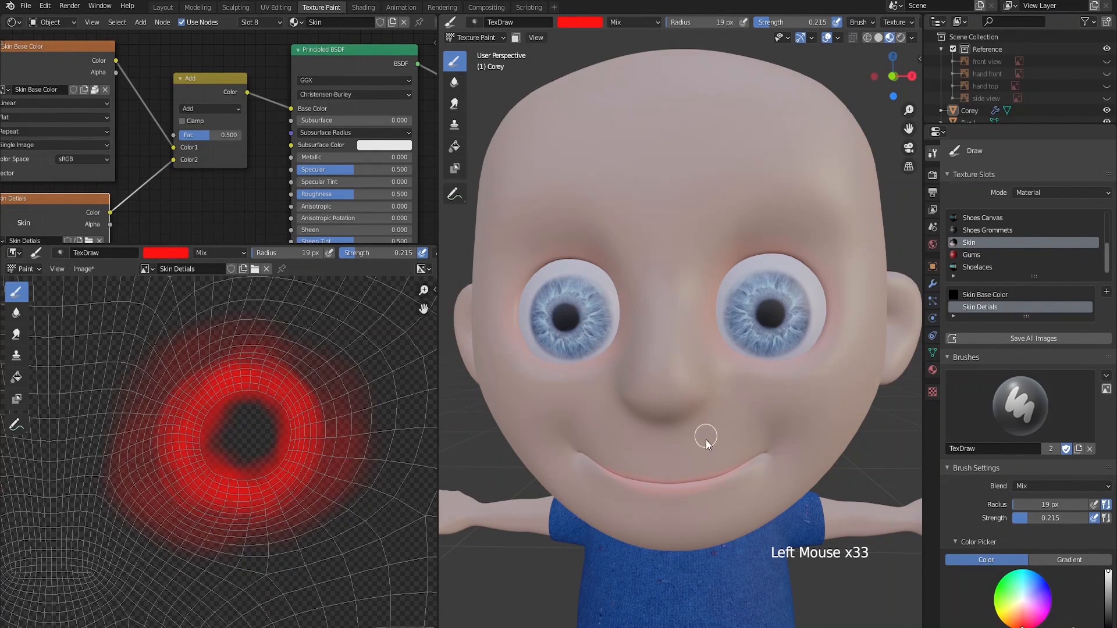
Set the brush radius to 78 px and paint a soft red tint over the sides and tip of the nose.
mouse_move(716, 418)
middle_mouse_down("shift")
mouse_move(706, 436)
mouse_move(702, 419)
mouse_move(756, 407)
mouse_move(681, 346)
middle_mouse_up("shift")
key("f")
mouse_move(186, 488)
middle_mouse_down("ctrl")
mouse_move(163, 506)
mouse_move(219, 523)
mouse_move(279, 442)
mouse_move(268, 465)
mouse_move(280, 466)
middle_mouse_up("ctrl")
left_click_drag(710, 378, 694, 357)
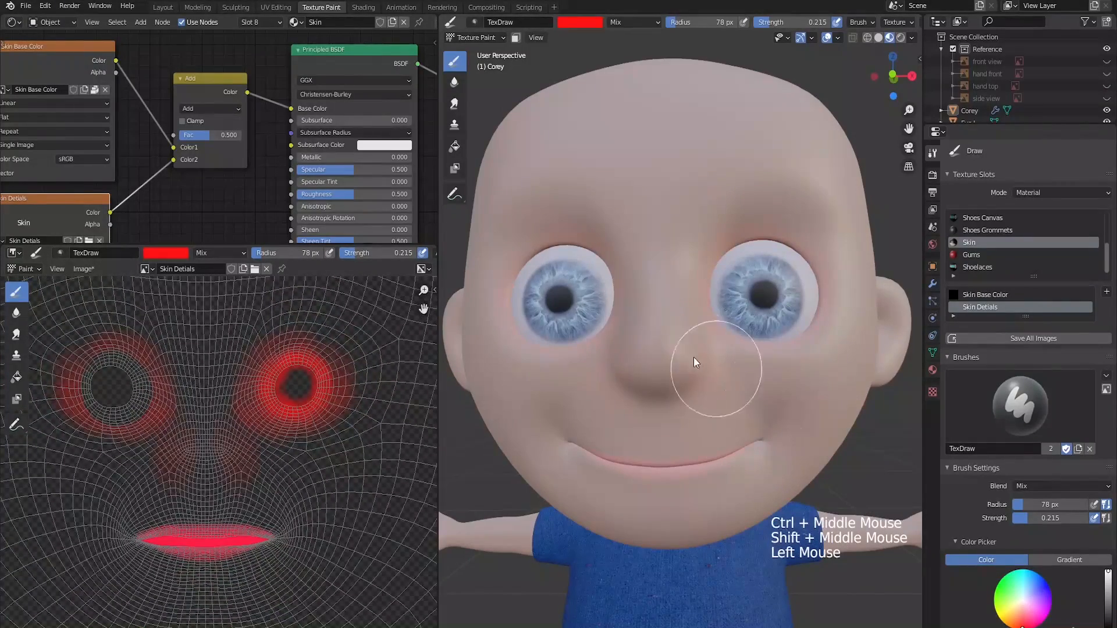
left_click_drag(619, 351, 629, 379)
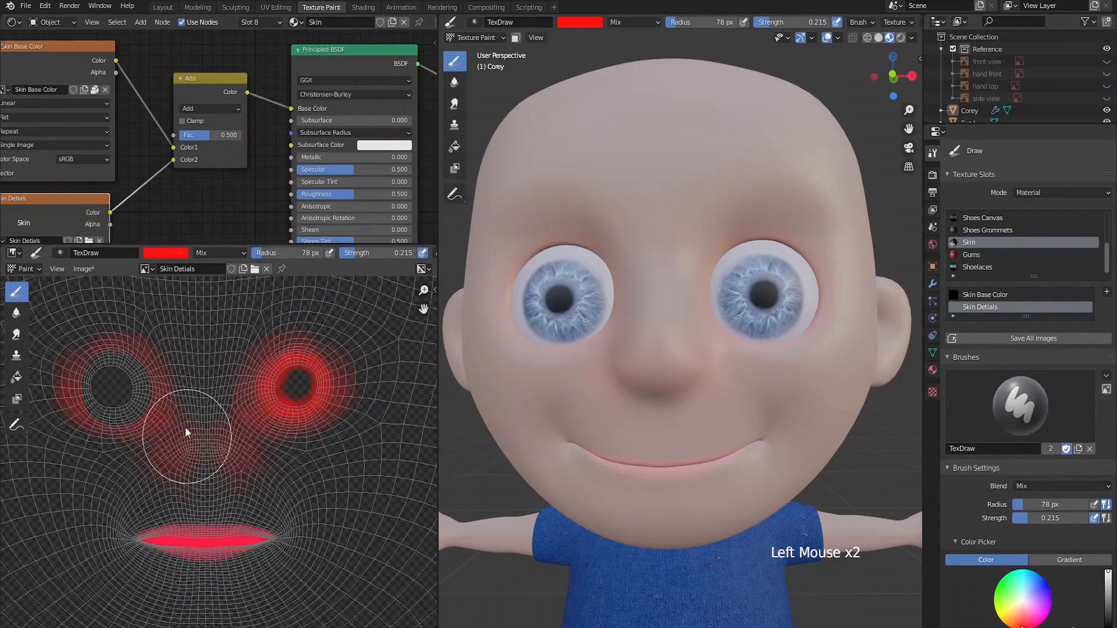
left_click_drag(641, 337, 658, 396)
Paint a soft red tint across the forehead above the eyebrows with mirrored strokes at 78 px radius.
mouse_move(657, 395)
middle_mouse_down()
mouse_move(723, 452)
mouse_move(780, 214)
middle_mouse_up()
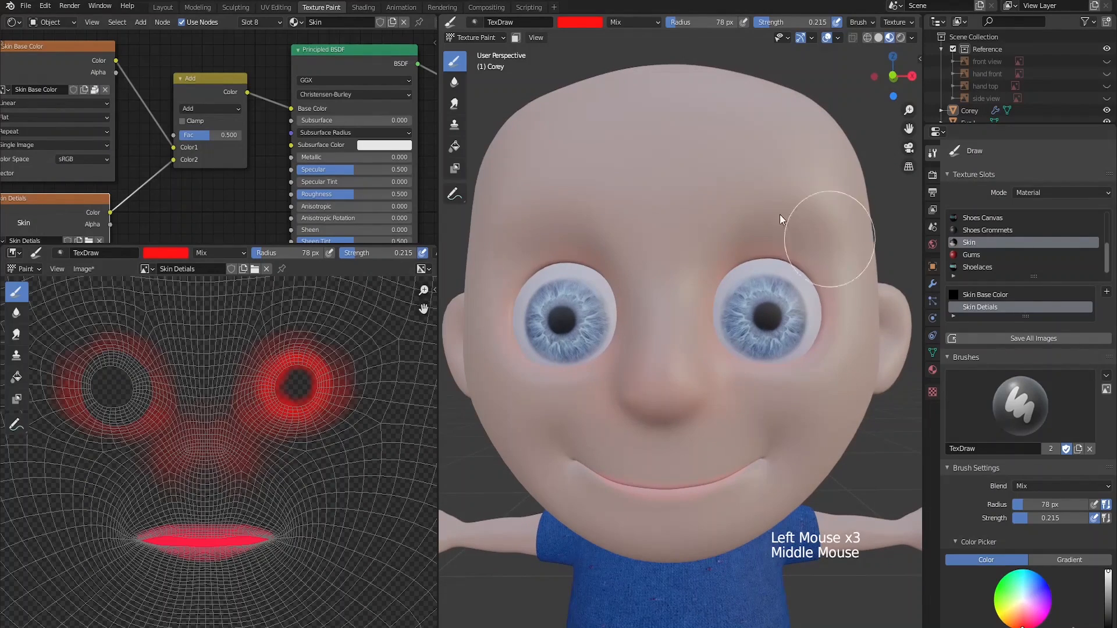
left_click_drag(546, 195, 792, 243)
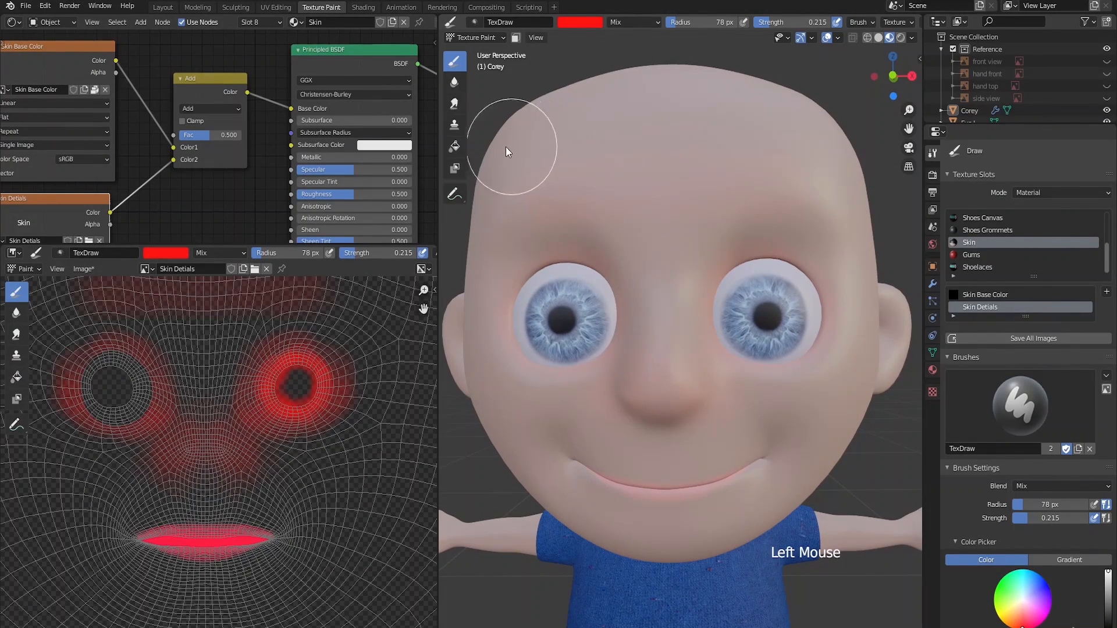
left_click_drag(505, 146, 669, 142)
Undo the overly wide smile-line stroke, set the brush radius to 50 px and repaint red from the nose to the mouth corner.
middle_click_drag(725, 490, 723, 464)
mouse_move(711, 347)
left_mouse_down()
mouse_move(733, 351)
mouse_move(776, 423)
left_mouse_up()
key("ctrl+z")
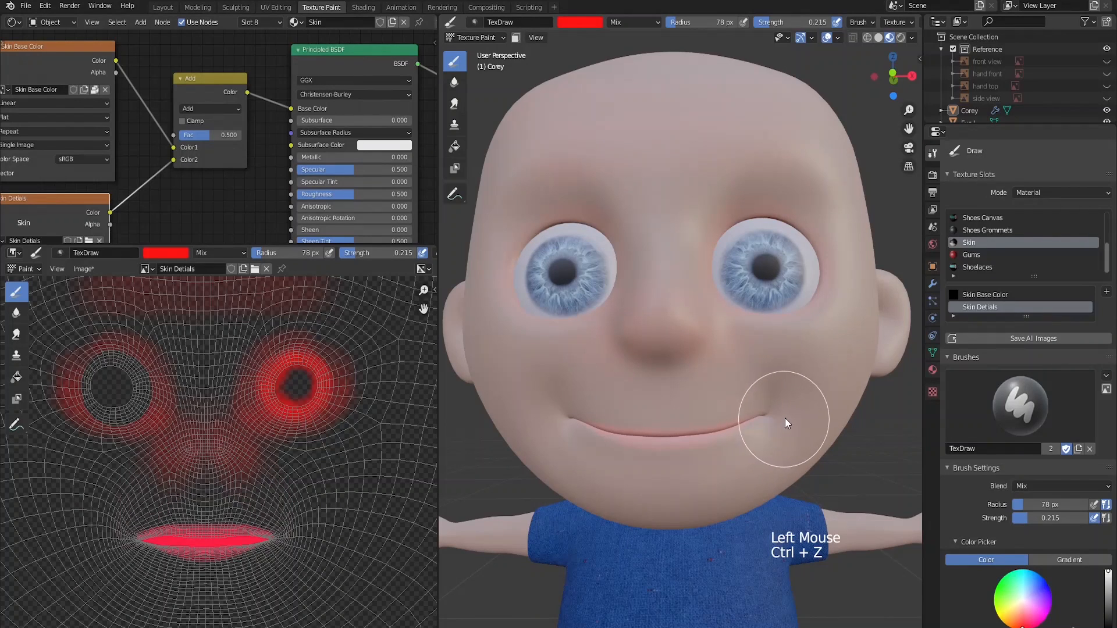
key("f")
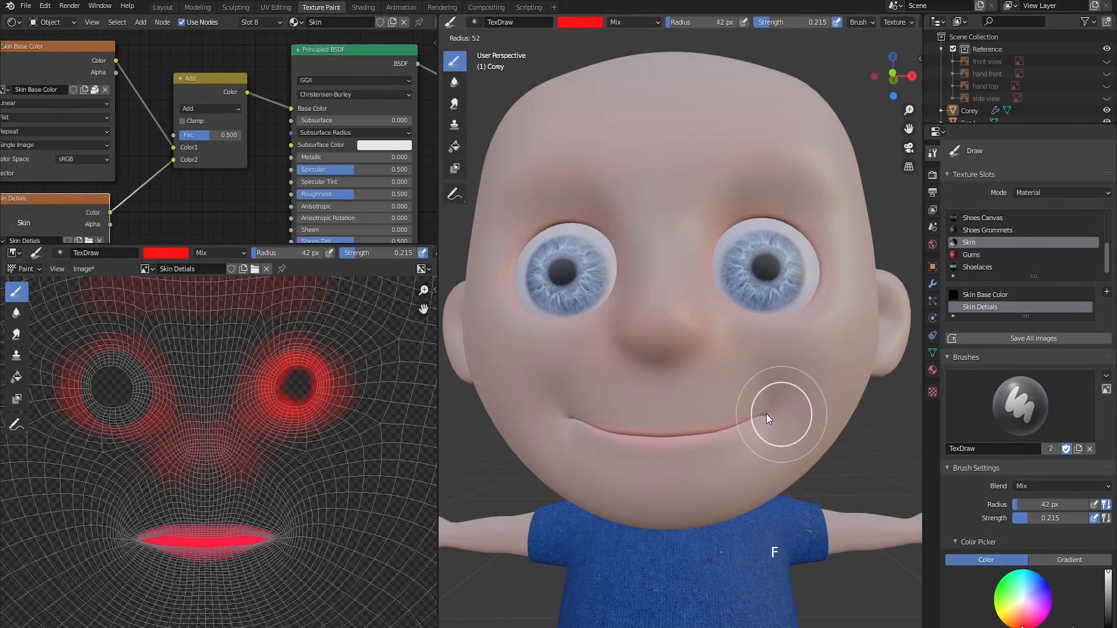
left_click(764, 413)
left_click_drag(713, 347, 779, 428)
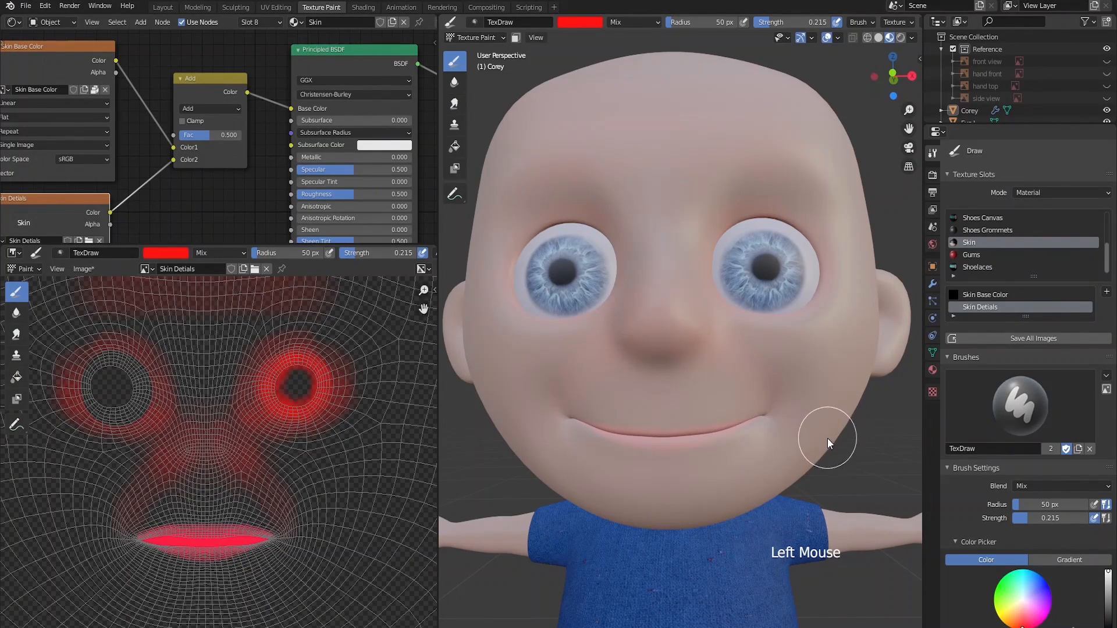
Set the brush radius to 86 px and paint a soft red tint over the cheeks below the eyes.
middle_click_drag(828, 438, 732, 375)
key("f")
left_click(777, 380)
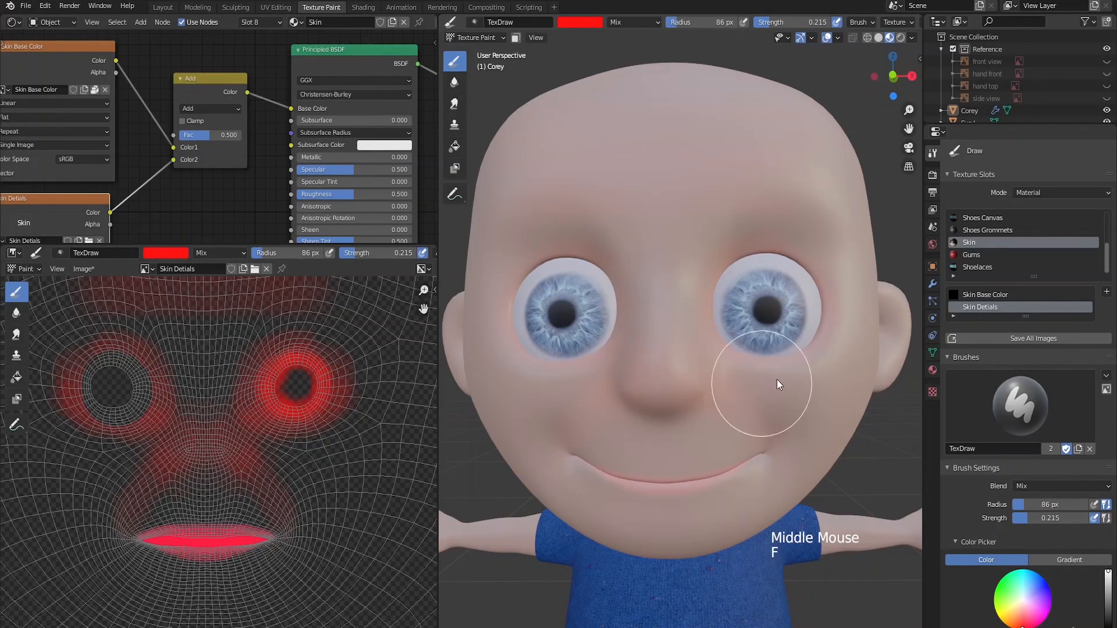
mouse_move(750, 384)
left_mouse_down()
mouse_move(727, 403)
mouse_move(794, 419)
left_mouse_up()
middle_click_drag(801, 459, 780, 461)
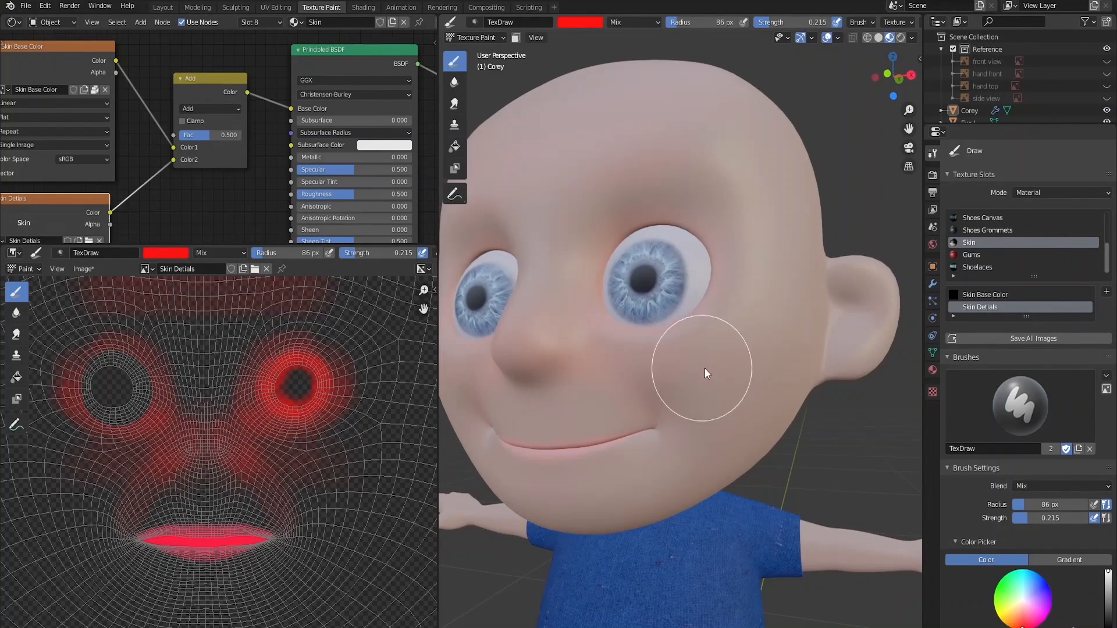
left_click_drag(564, 326, 605, 327)
mouse_move(605, 327)
middle_mouse_down()
mouse_move(699, 412)
mouse_move(672, 365)
middle_mouse_up()
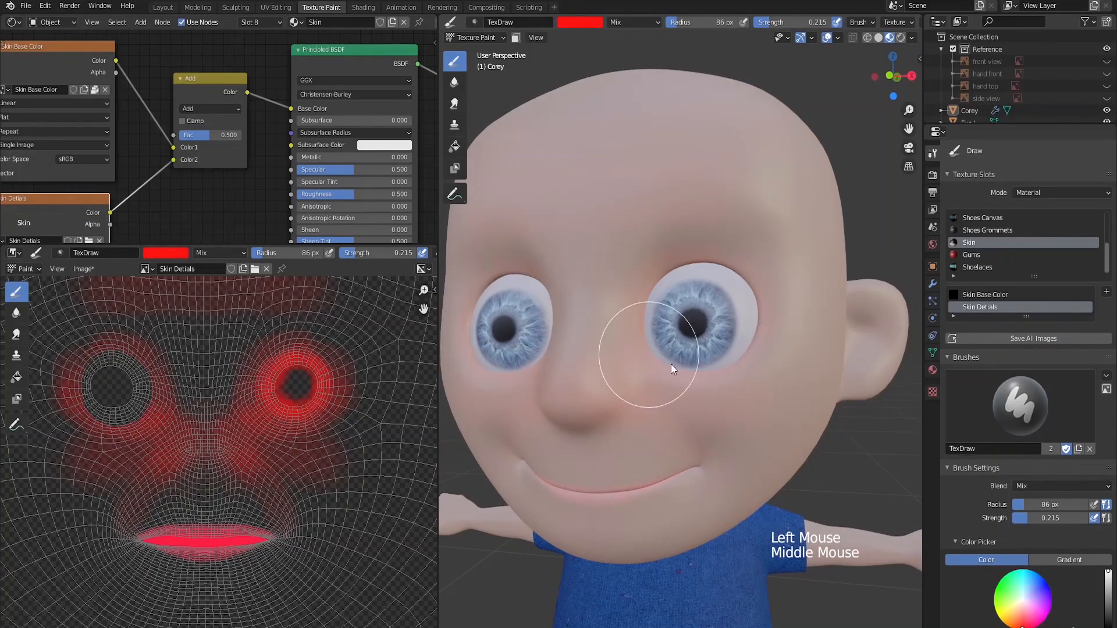
left_click_drag(722, 371, 760, 375)
Dab a soft red tint inside the hollow of the ear at 86 px radius.
mouse_move(727, 414)
middle_mouse_down()
mouse_move(742, 439)
mouse_move(754, 420)
mouse_move(772, 483)
middle_mouse_up()
middle_click_drag(814, 465, 783, 445)
mouse_move(826, 368)
middle_mouse_down("ctrl")
mouse_move(804, 438)
mouse_move(809, 407)
middle_mouse_up("ctrl")
middle_click_drag(809, 407, 795, 309, "shift")
left_click(794, 318)
left_click(792, 316)
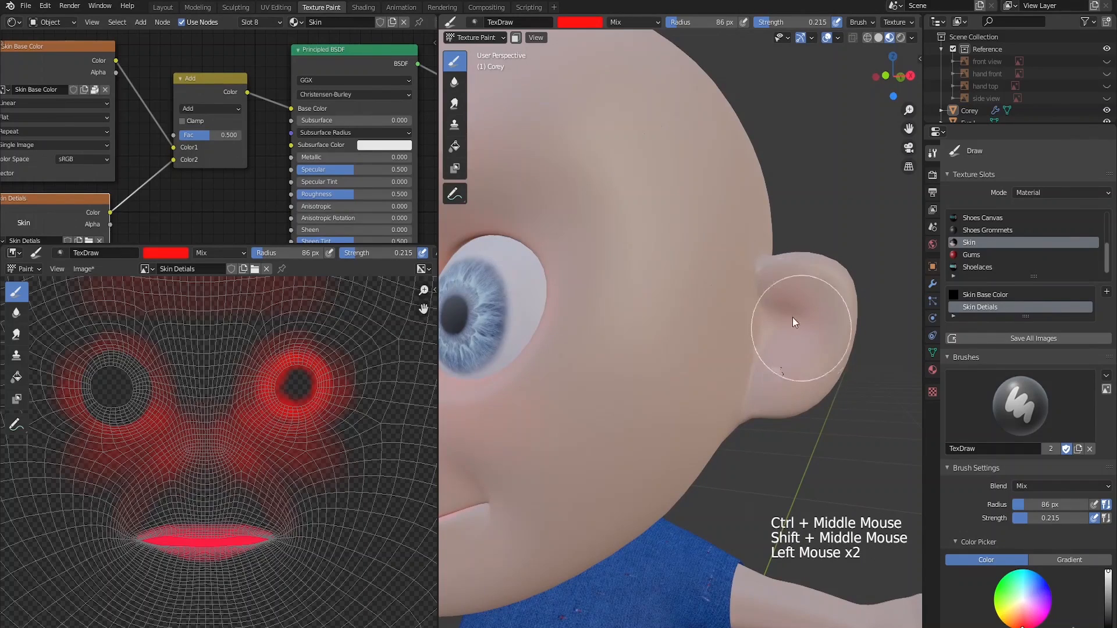
left_click(792, 316)
Switch the brush blending to Erase Alpha at strength 0.385 and erase over the painted eye area in the texture image.
mouse_move(752, 428)
middle_mouse_down("ctrl")
mouse_move(709, 449)
mouse_move(760, 407)
mouse_move(719, 458)
mouse_move(764, 425)
mouse_move(749, 456)
middle_mouse_up("ctrl")
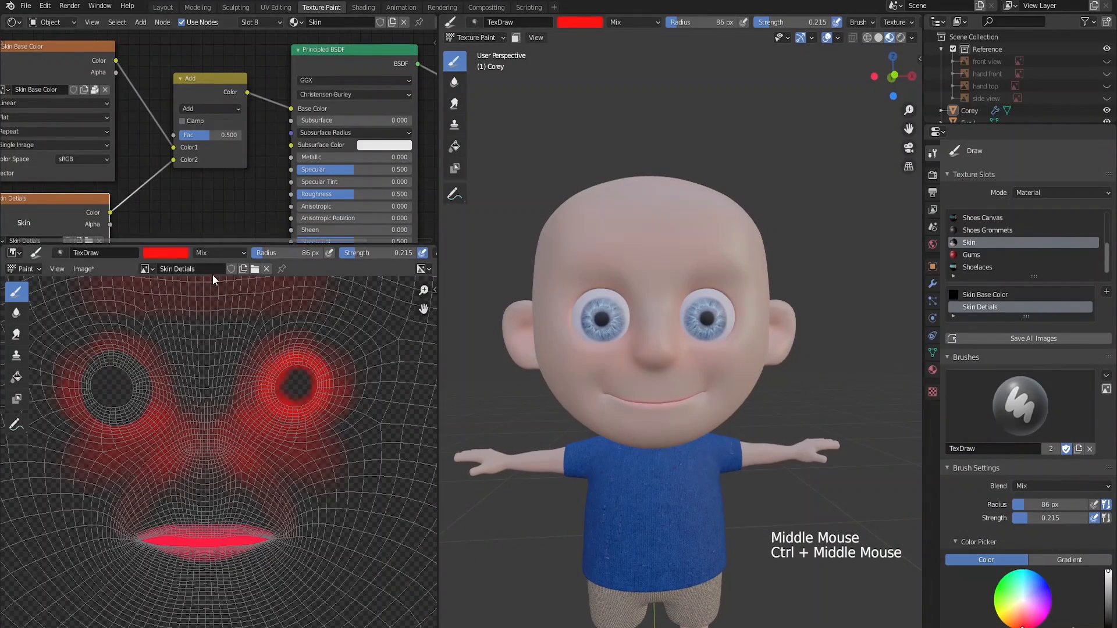
left_click(222, 254)
left_click(301, 421)
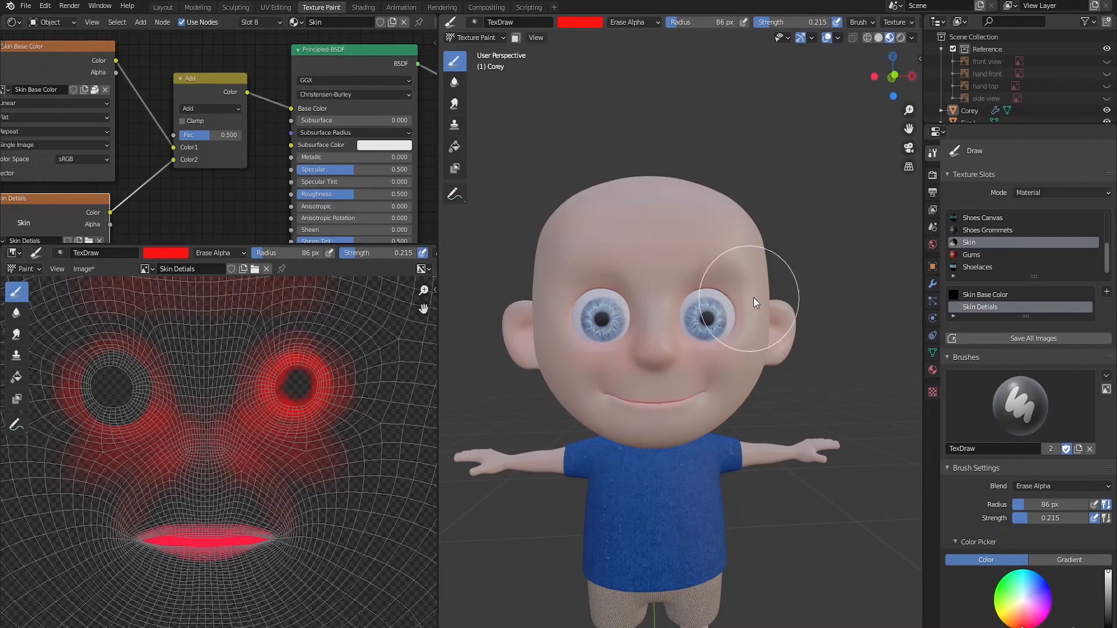
left_click_drag(768, 23, 781, 23)
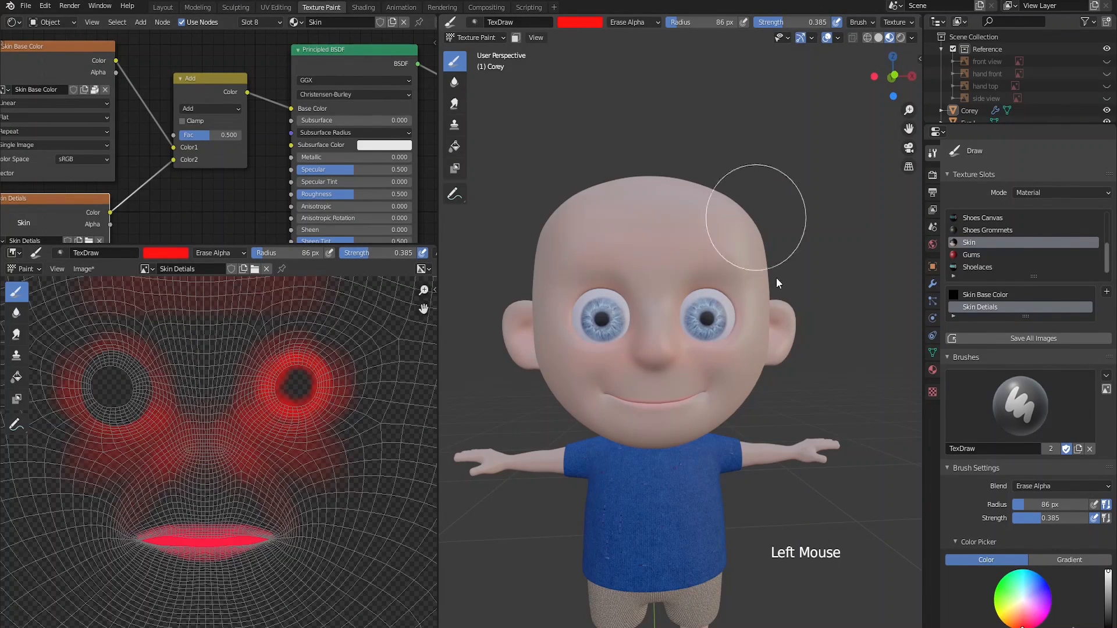
middle_click_drag(776, 283, 815, 294)
left_click(804, 419)
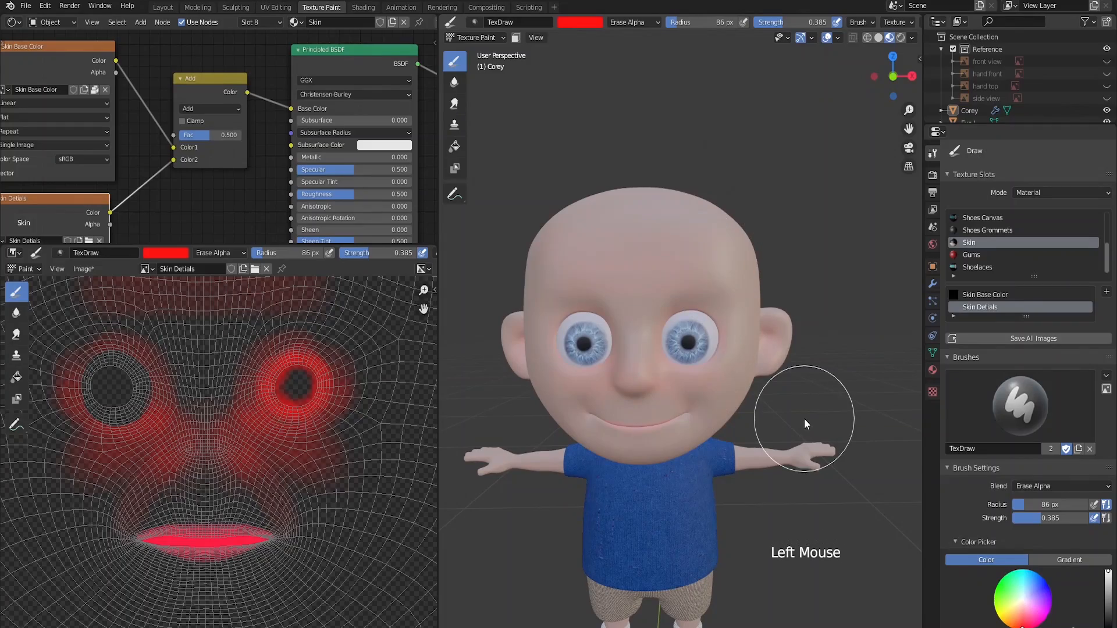
middle_click_drag(247, 403, 278, 473, "ctrl")
middle_click_drag(306, 389, 312, 447, "shift")
mouse_move(278, 389)
left_mouse_down()
mouse_move(309, 397)
mouse_move(242, 391)
mouse_move(148, 326)
mouse_move(109, 348)
mouse_move(219, 403)
left_mouse_up()
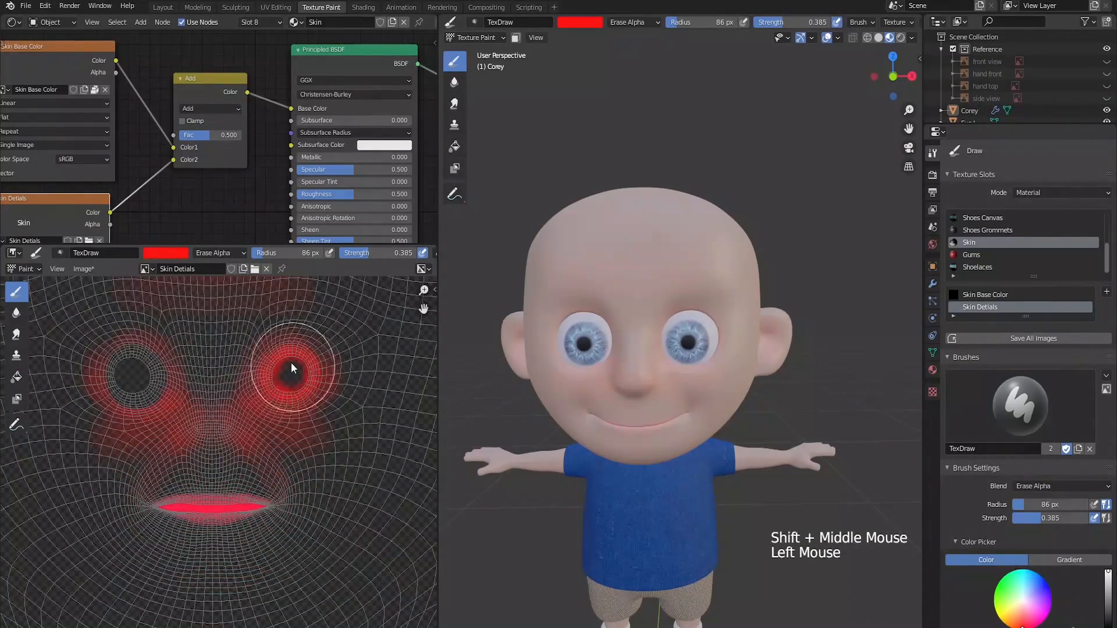
mouse_move(291, 362)
left_mouse_down()
mouse_move(336, 401)
mouse_move(292, 425)
mouse_move(317, 328)
left_mouse_up()
Set the brush radius to 22 px with Mix blending and paint the inner rim of the other eye opening red in the texture image.
mouse_move(286, 429)
middle_mouse_down("ctrl")
mouse_move(302, 388)
mouse_move(247, 395)
mouse_move(273, 348)
middle_mouse_up("ctrl")
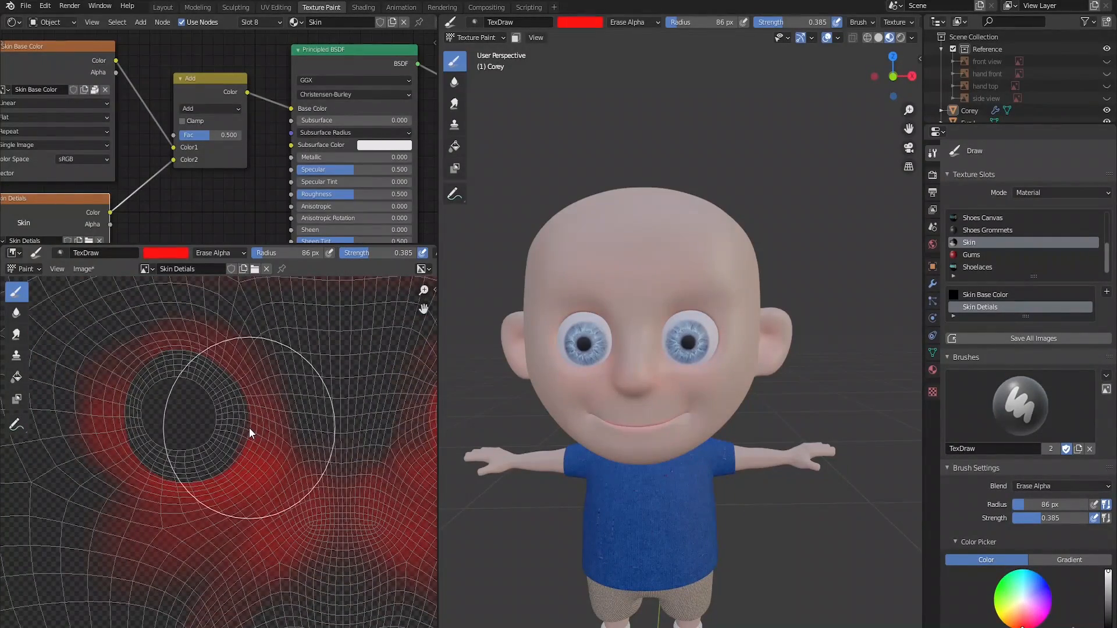
key("f")
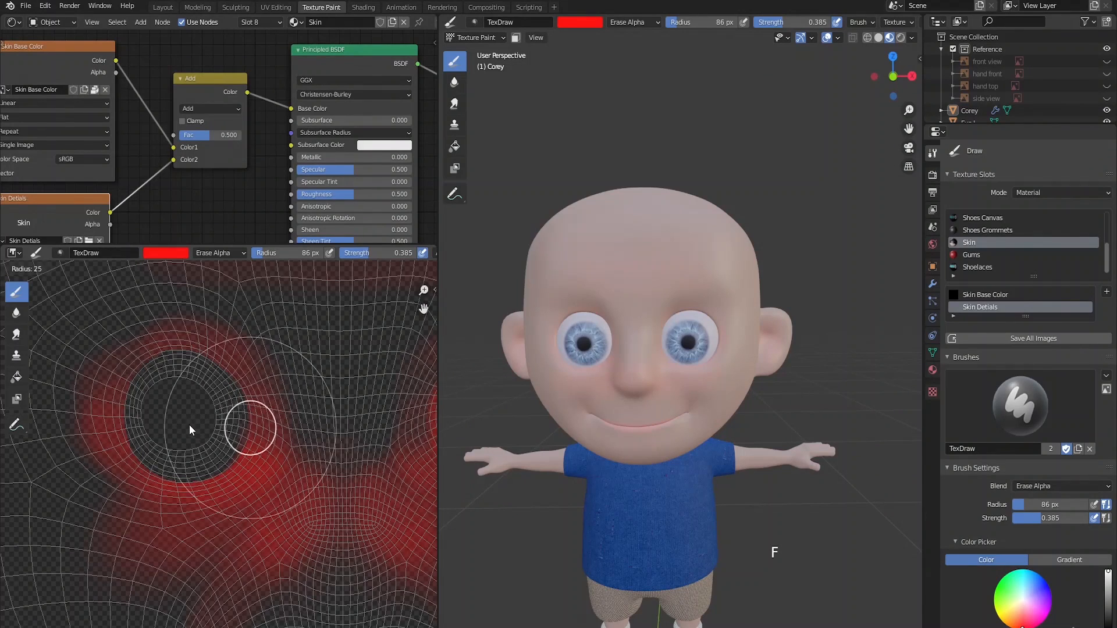
left_click(189, 425)
left_click(214, 253)
left_click(204, 269)
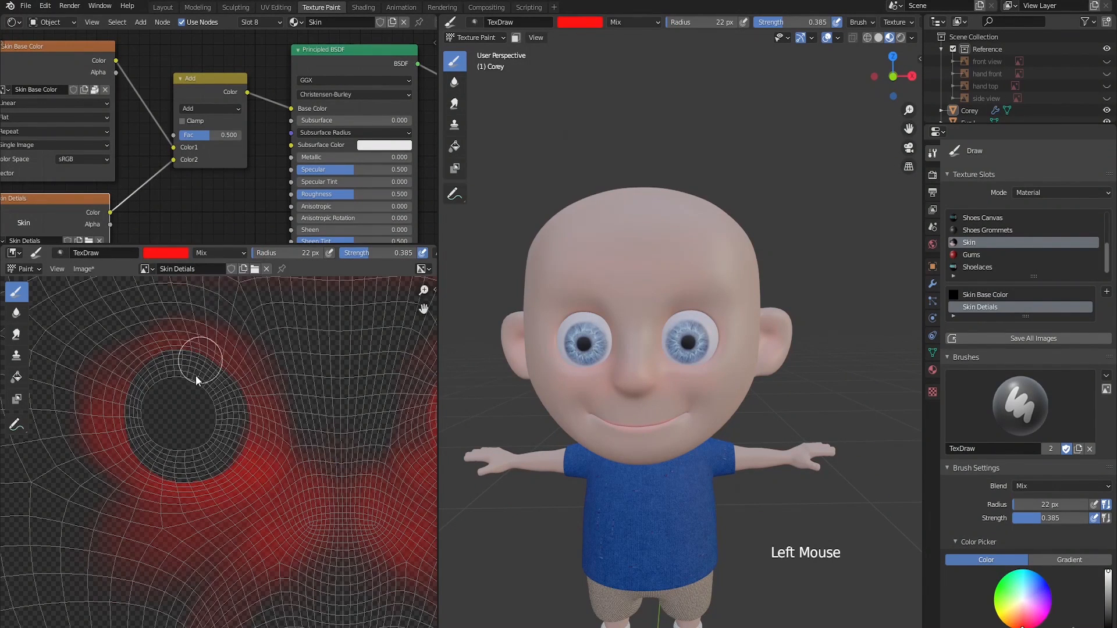
mouse_move(185, 361)
left_mouse_down()
mouse_move(154, 411)
mouse_move(155, 393)
mouse_move(137, 445)
left_mouse_up()
mouse_move(134, 449)
left_mouse_down()
mouse_move(166, 466)
mouse_move(220, 441)
left_mouse_up()
left_click_drag(220, 441, 235, 405)
left_click_drag(235, 404, 222, 377)
scroll(174, 389, "down", 3)
left_click_drag(152, 389, 167, 409)
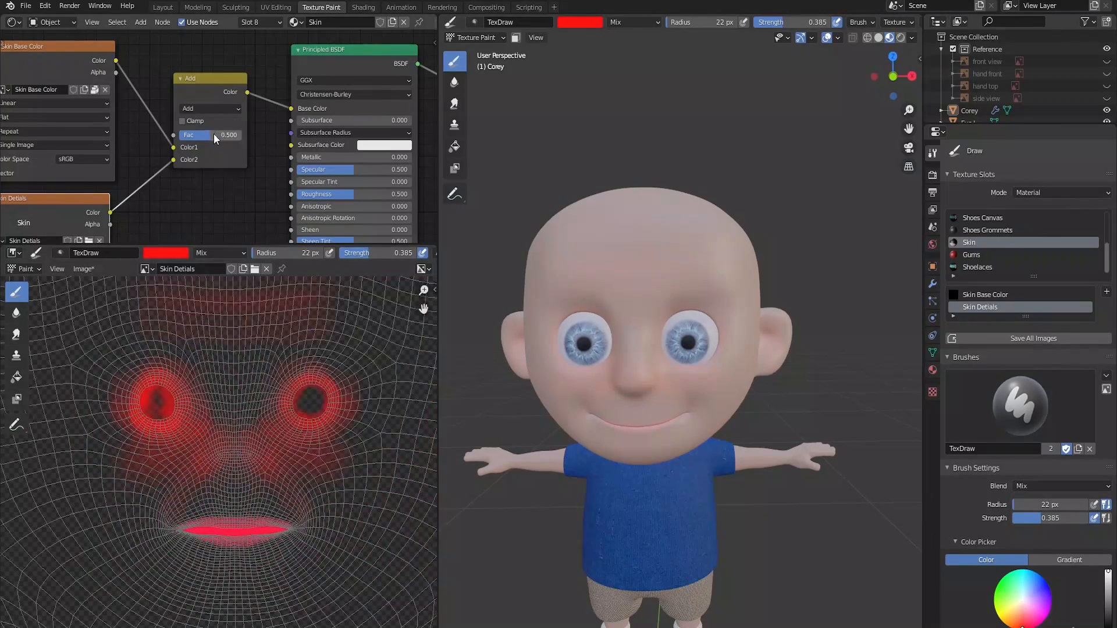
Try different factor strengths on the Add node mixing both skin textures and set it to 0.450.
left_click_drag(204, 132, 264, 133)
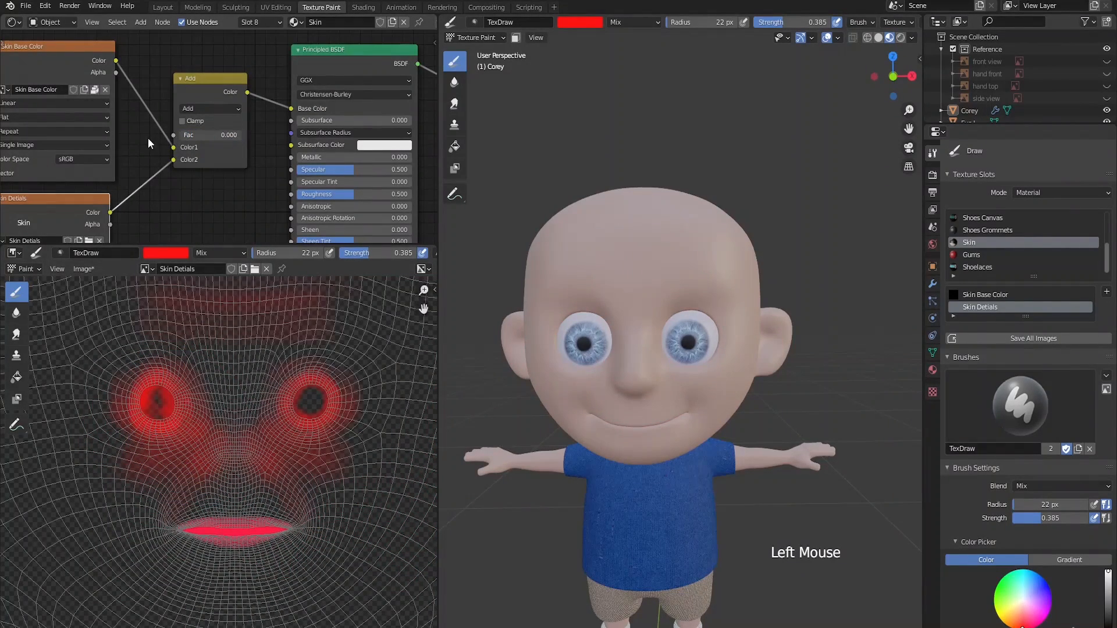
left_click_drag(181, 137, 207, 144)
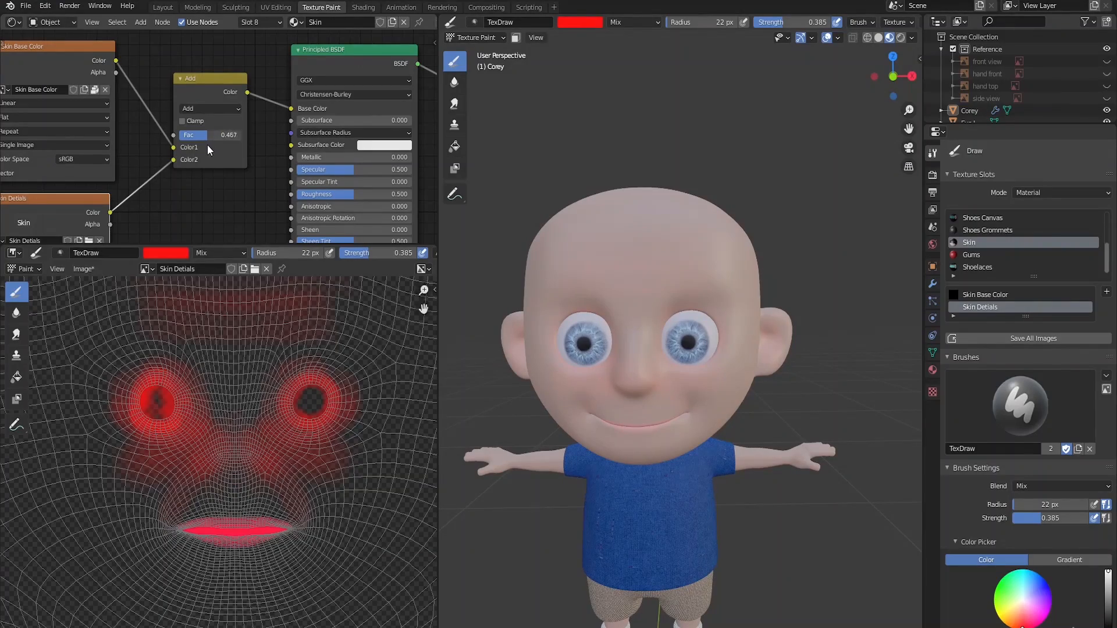
Set the brush to Erase Alpha with 66 px radius and strength 0.244, and erase lightly around one mouth corner in the texture image.
mouse_move(281, 459)
middle_mouse_down("shift")
mouse_move(290, 381)
mouse_move(292, 466)
middle_mouse_up("shift")
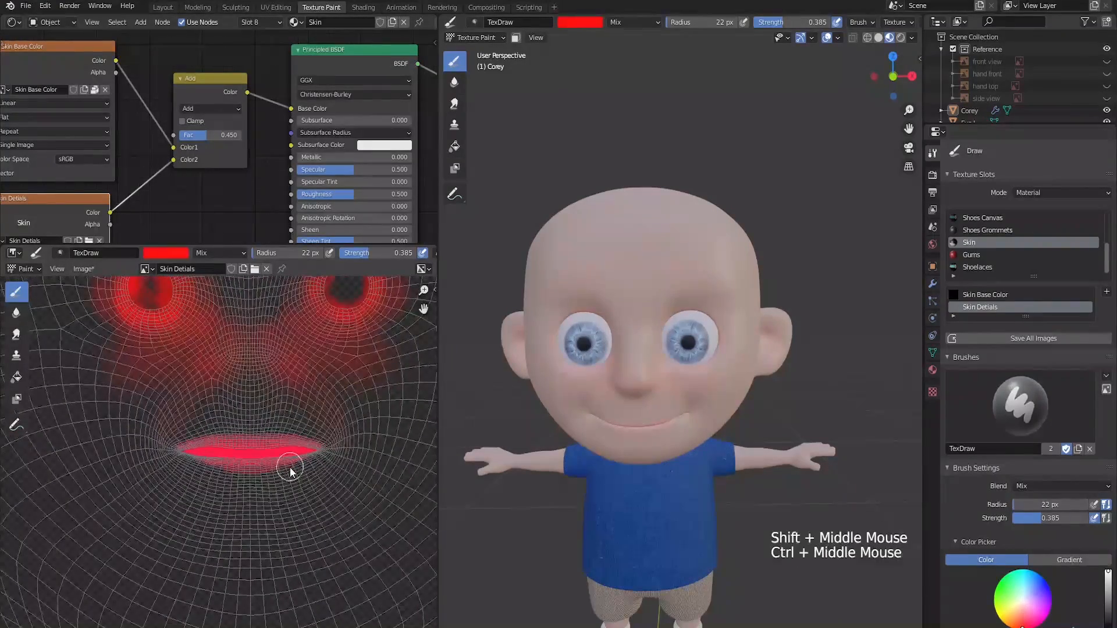
left_click(228, 252)
left_click(297, 421)
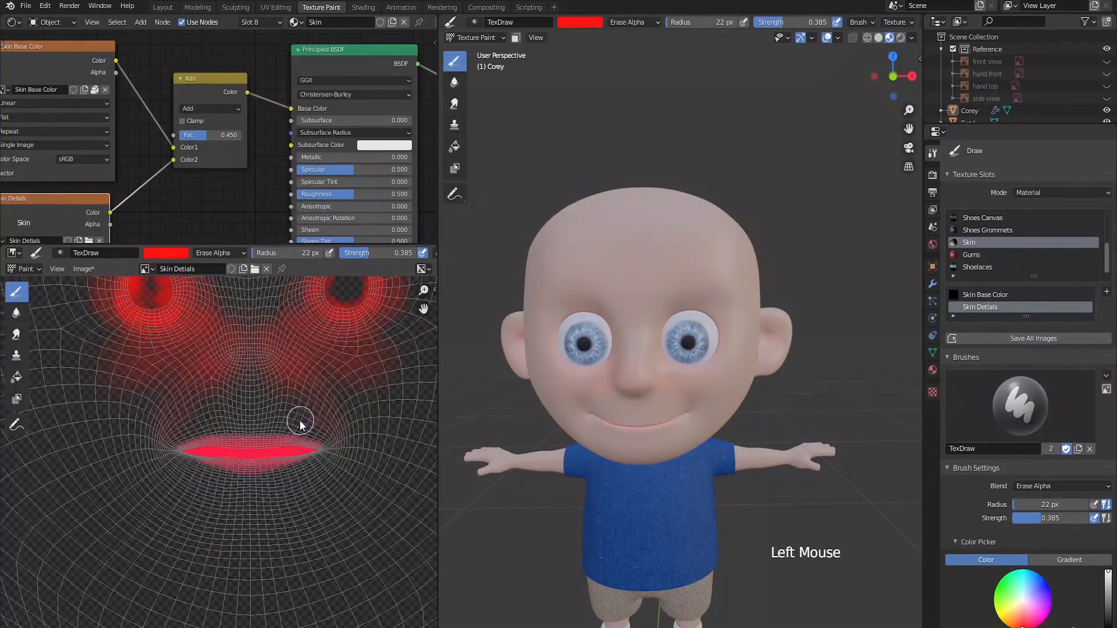
left_click_drag(361, 249, 348, 253)
key("f")
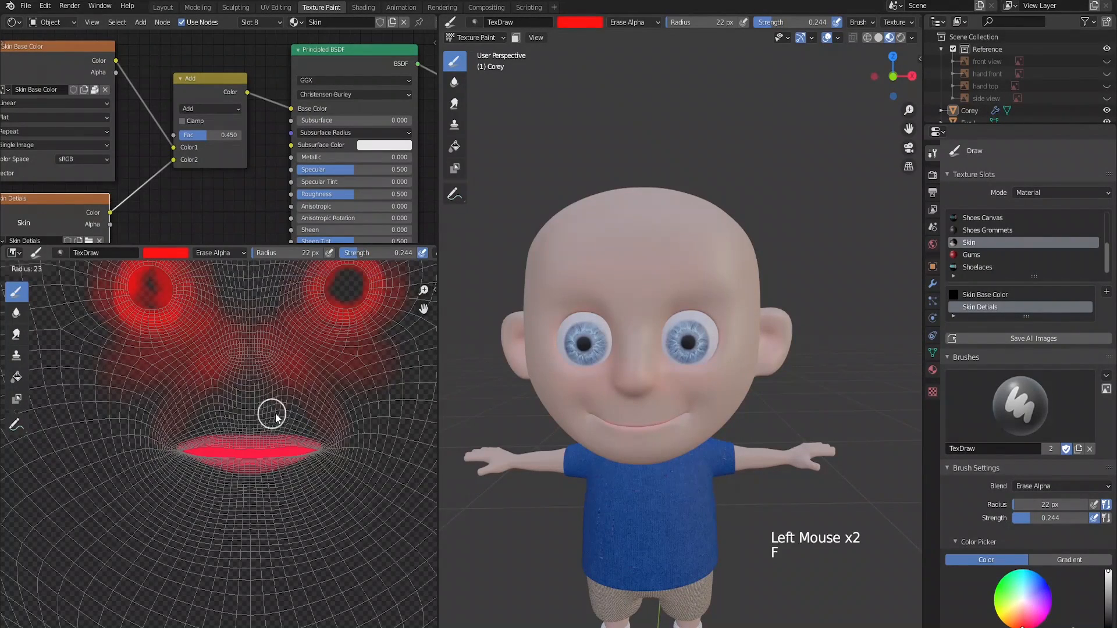
left_click(295, 414)
mouse_move(314, 454)
left_mouse_down()
mouse_move(296, 457)
mouse_move(316, 464)
mouse_move(183, 436)
mouse_move(360, 446)
mouse_move(314, 489)
left_mouse_up()
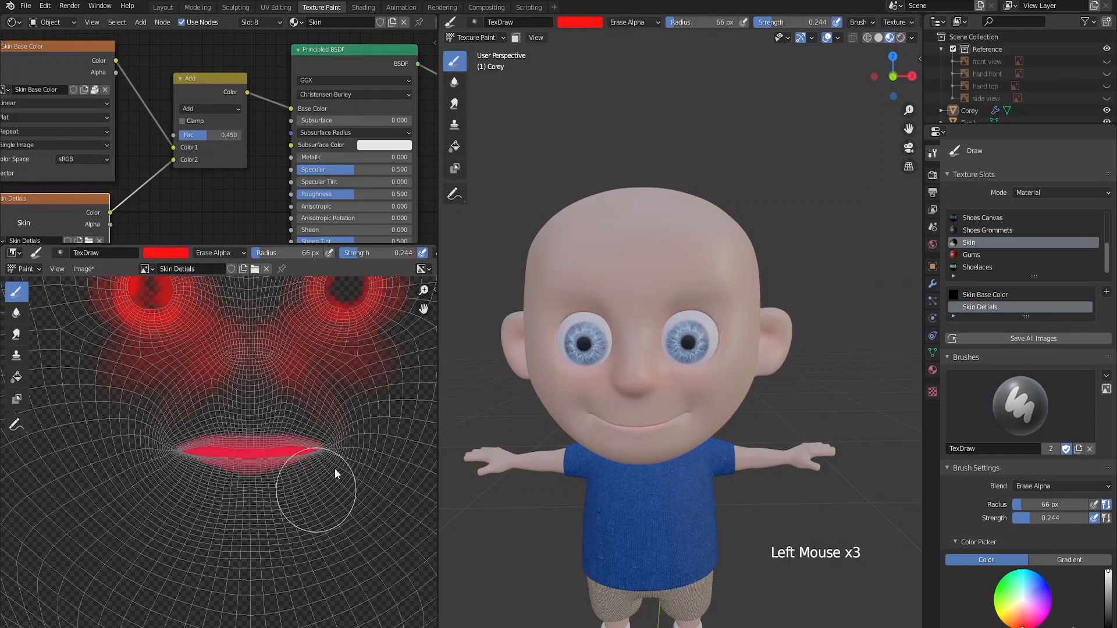
Set the brush radius to 17 px to suit the fingernails of the hand.
mouse_move(661, 429)
middle_mouse_down()
mouse_move(676, 476)
mouse_move(667, 479)
middle_mouse_up()
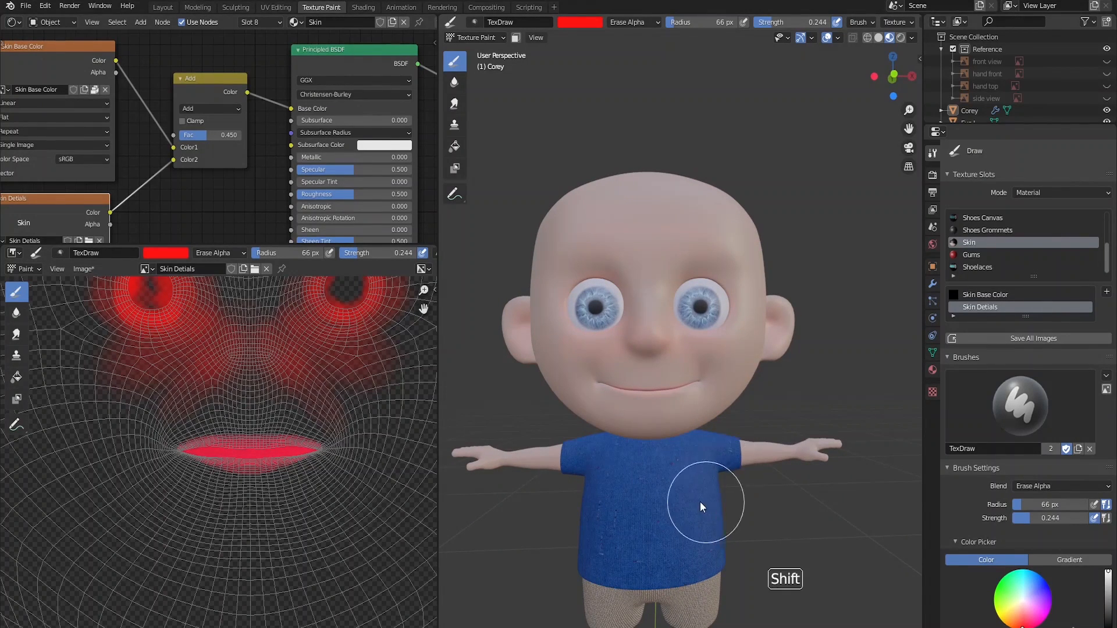
middle_click_drag(700, 502, 769, 415, "shift")
middle_click_drag(769, 415, 660, 417, "ctrl")
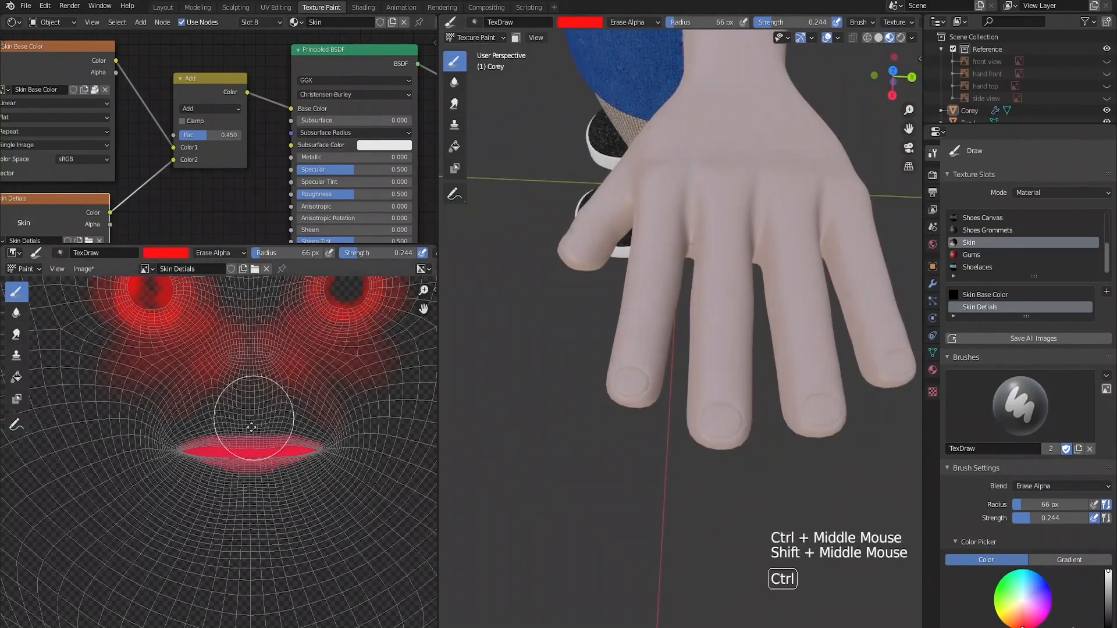
middle_click_drag(251, 428, 278, 460, "ctrl")
middle_click_drag(278, 460, 285, 445, "ctrl")
middle_click_drag(285, 445, 276, 466, "shift")
mouse_move(277, 467)
middle_mouse_down("ctrl")
mouse_move(290, 451)
mouse_move(258, 457)
middle_mouse_up("ctrl")
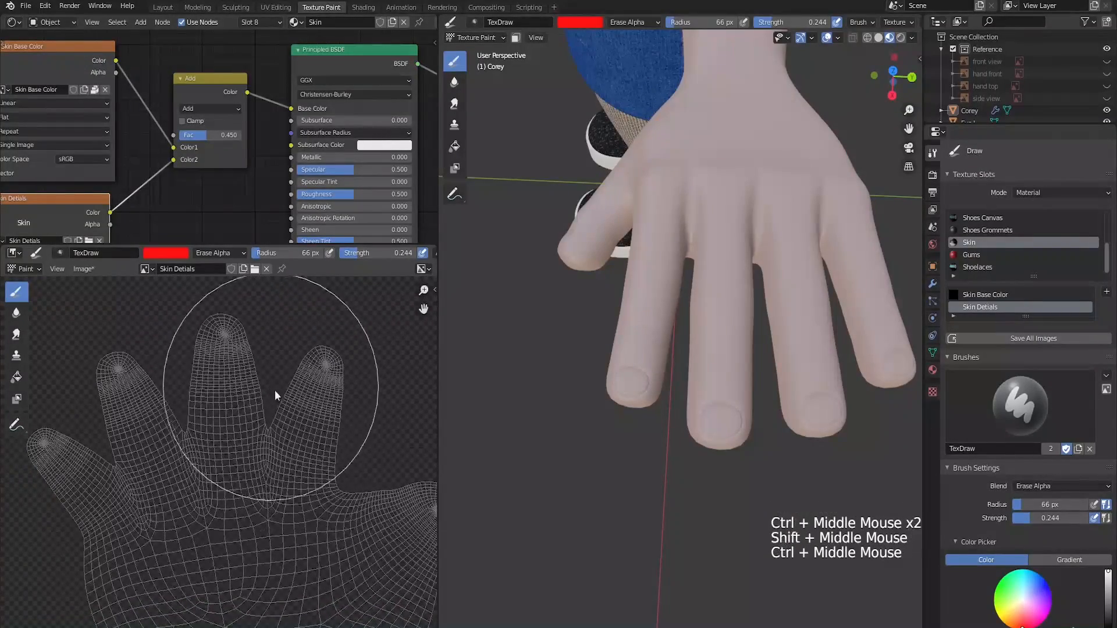
key("f")
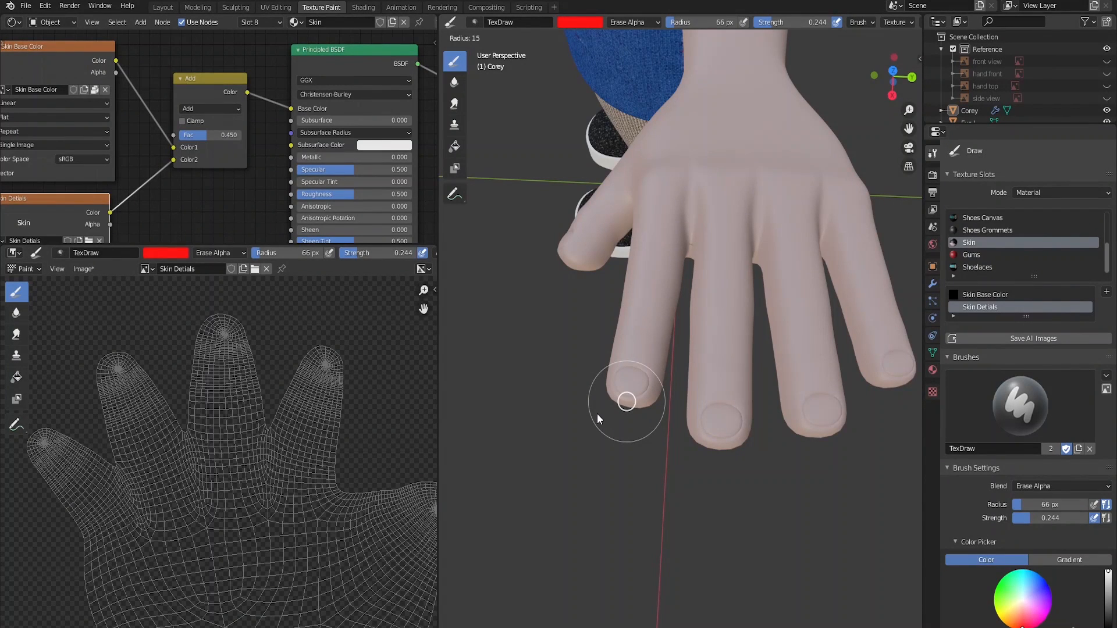
left_click(598, 413)
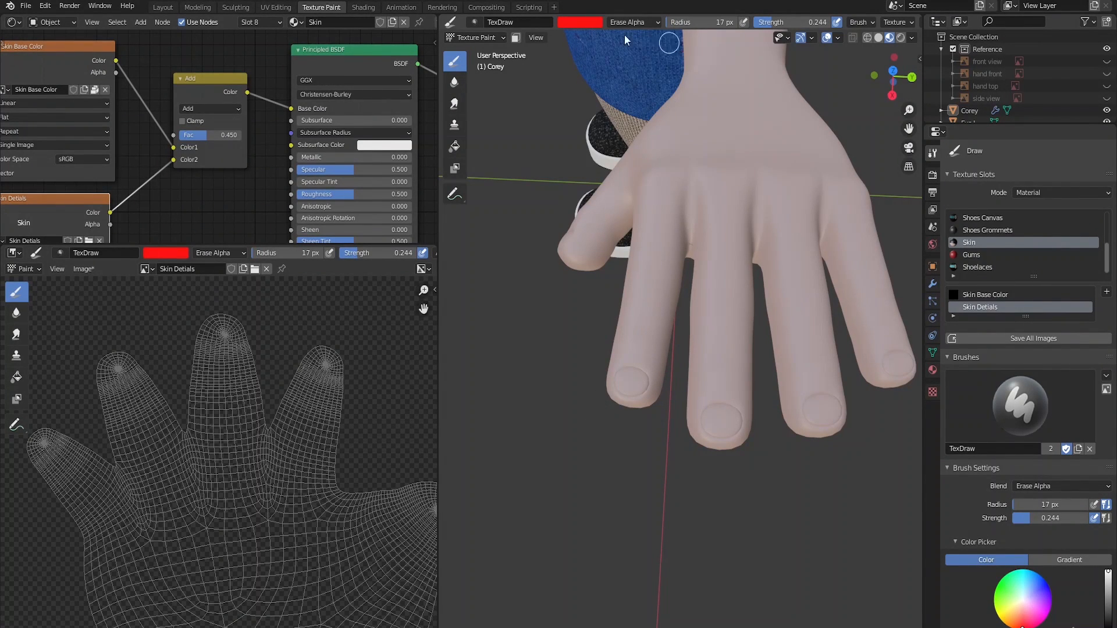
Sample the finger's skin color as the brush color and shift it to a more saturated, muted red.
left_click(586, 23)
left_click(658, 156)
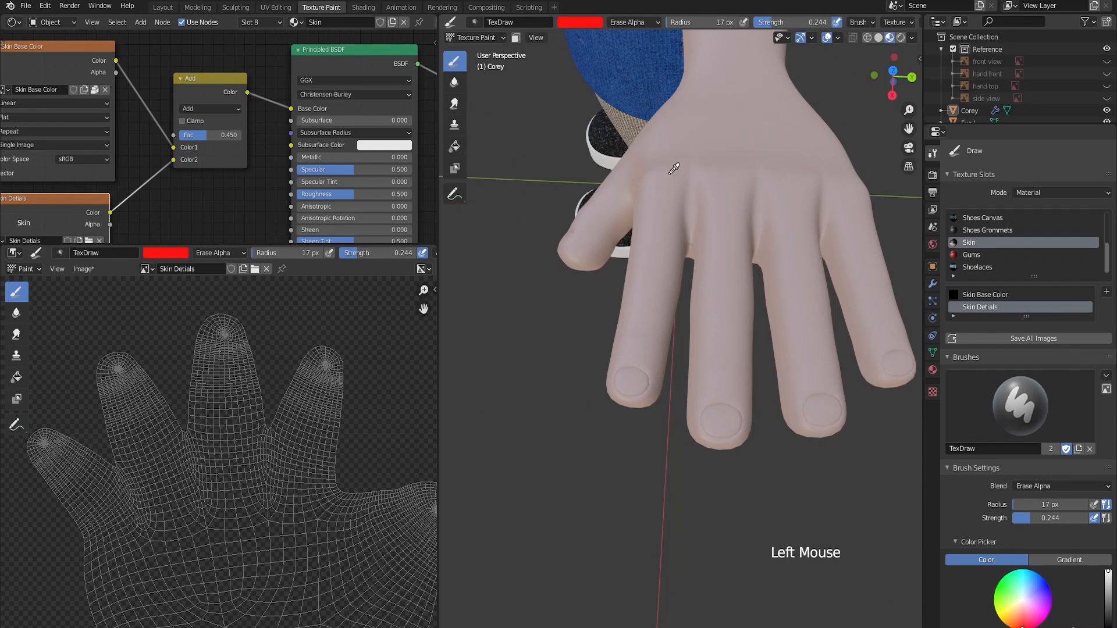
left_click(652, 315)
left_click(590, 26)
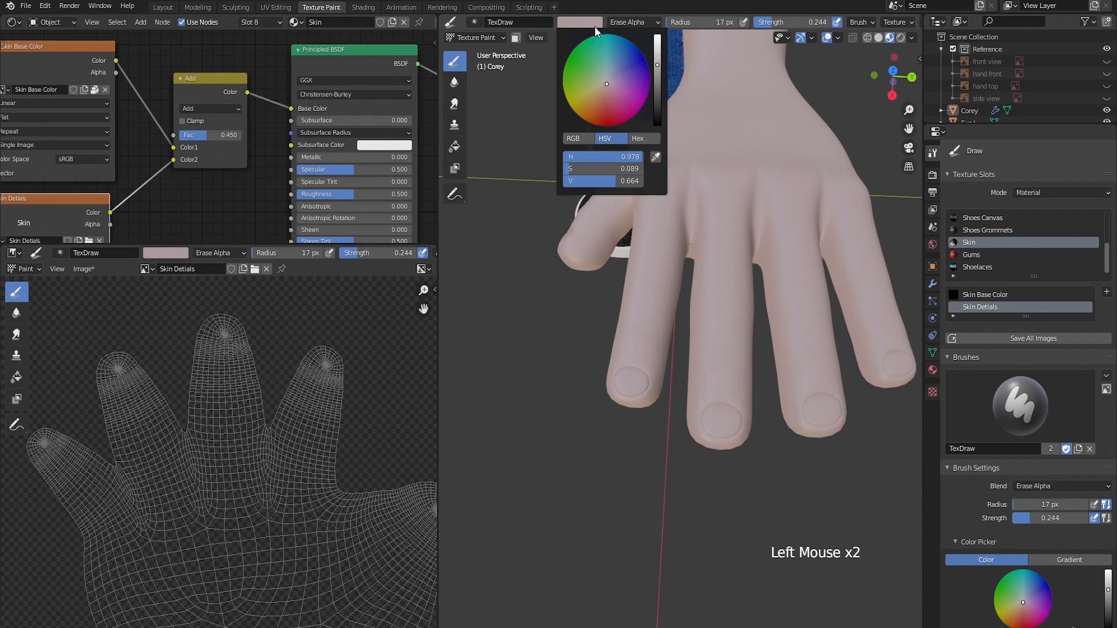
left_click_drag(612, 86, 607, 99)
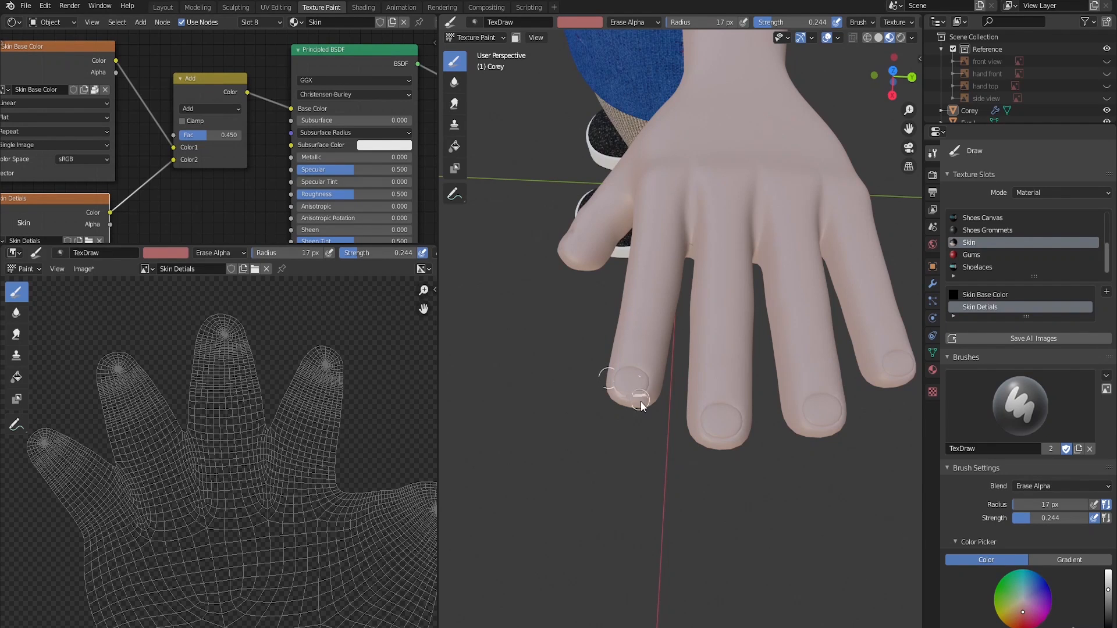
Reduce the brush radius to 4 px, raise its strength to 0.733 and switch its blending to Mix.
mouse_move(640, 404)
middle_mouse_down("ctrl")
mouse_move(658, 372)
mouse_move(620, 396)
middle_mouse_up("ctrl")
left_click(620, 398)
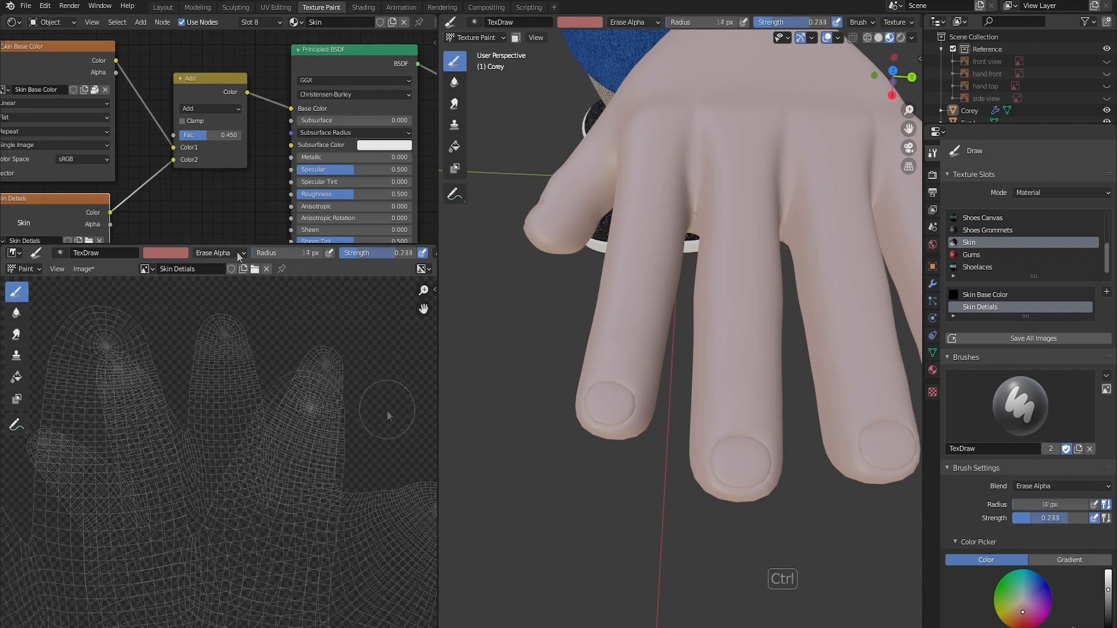
left_click(228, 253)
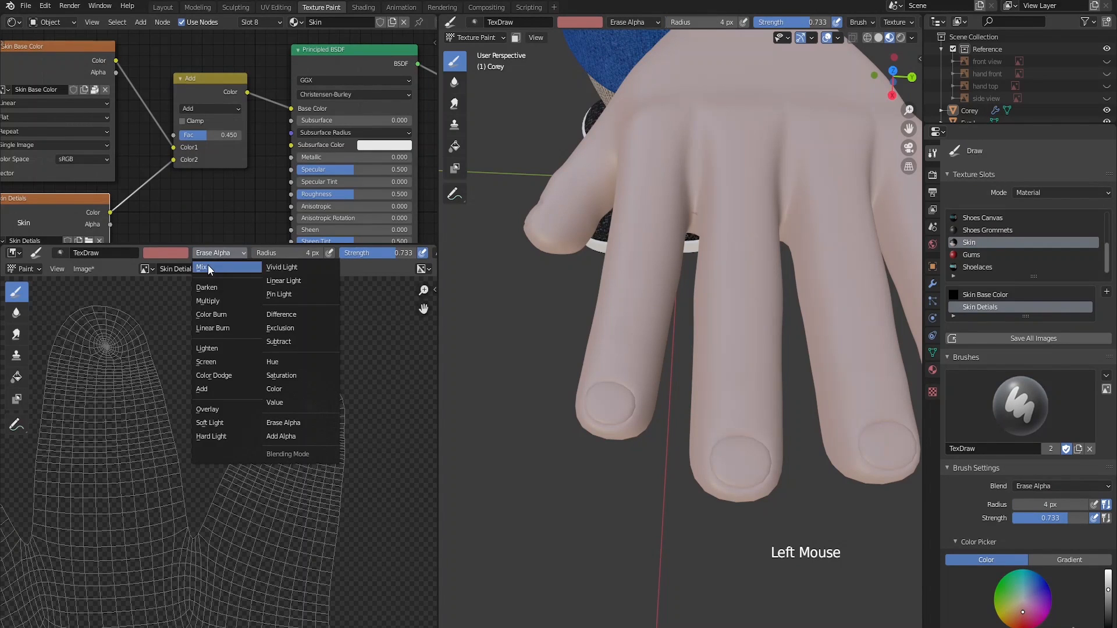
left_click(207, 265)
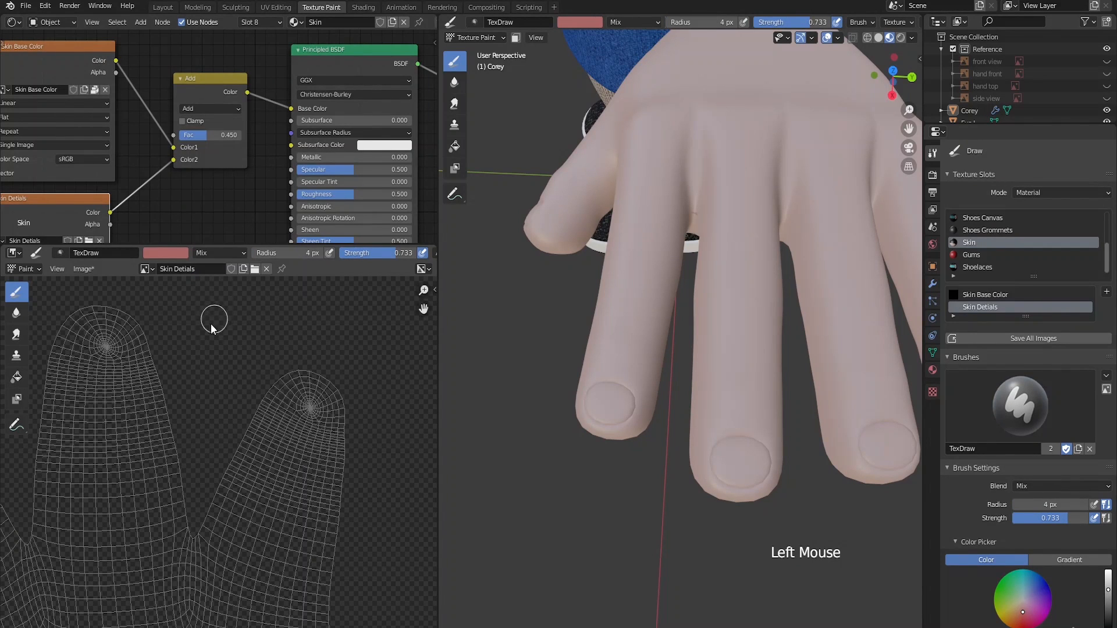
key("f")
left_click(614, 412)
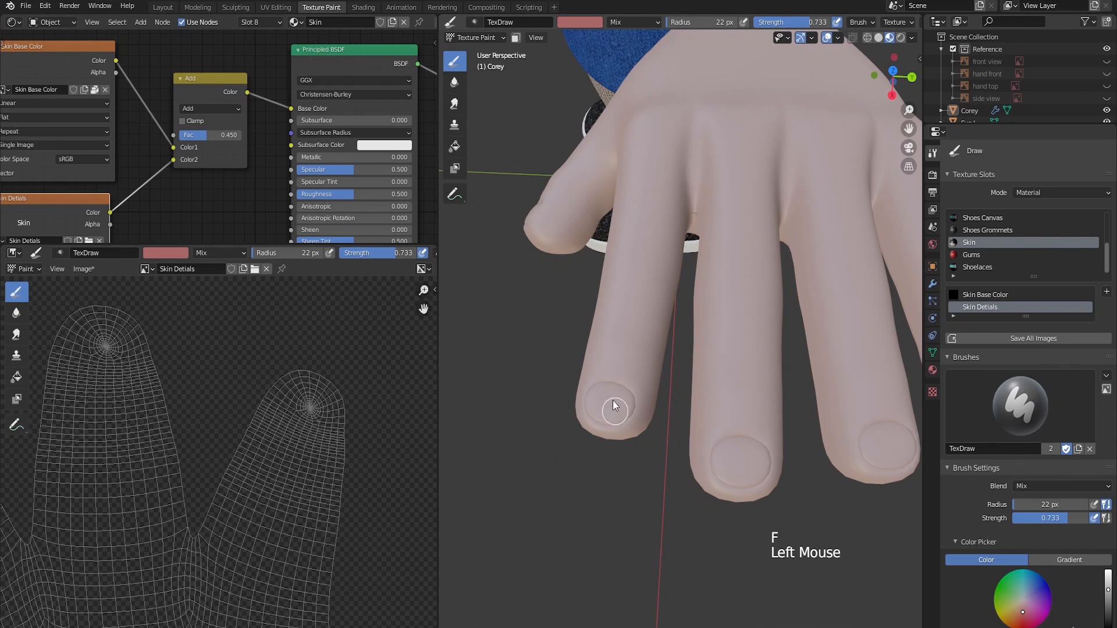
key("f")
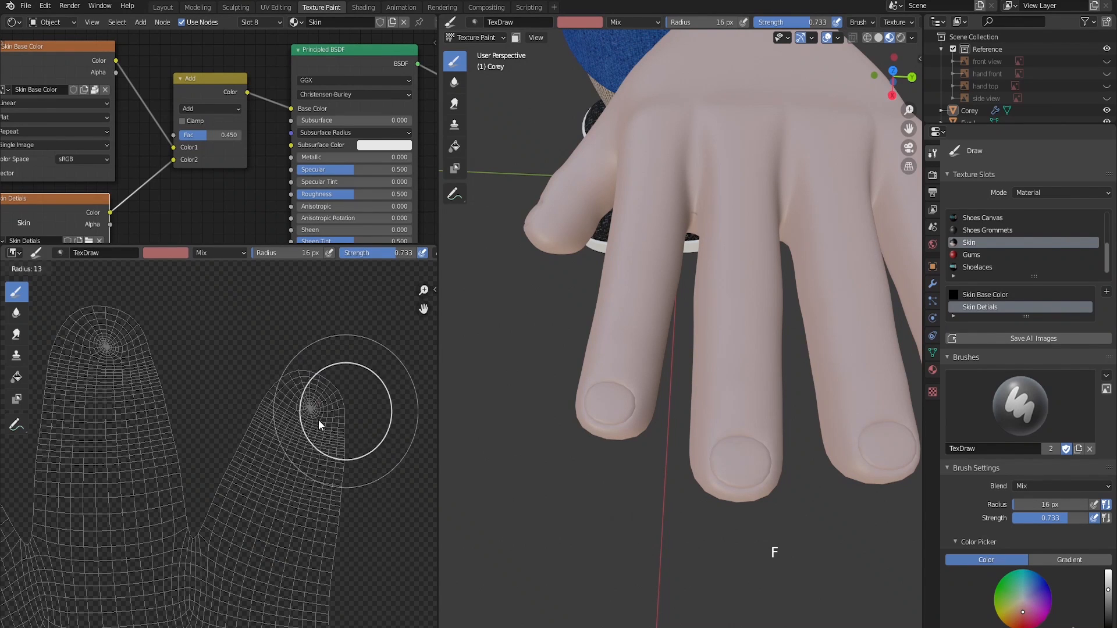
left_click(288, 438)
left_click(308, 405)
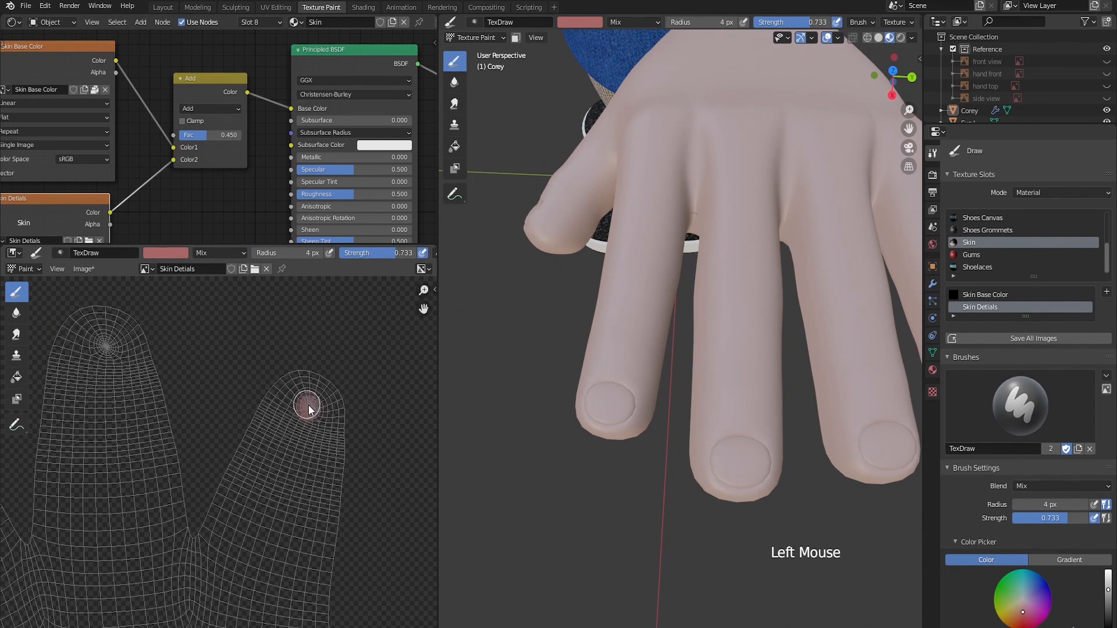
key("ctrl+z")
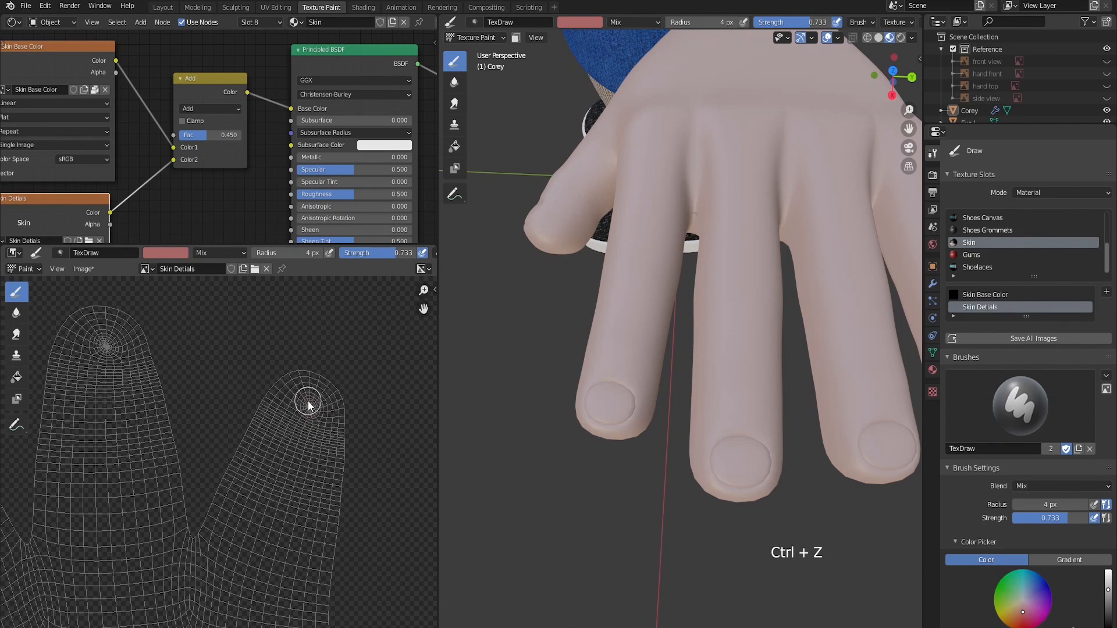
Paint a single red dab on each of the four fingernails of the hand in the Skin Detials texture image.
left_click(308, 405)
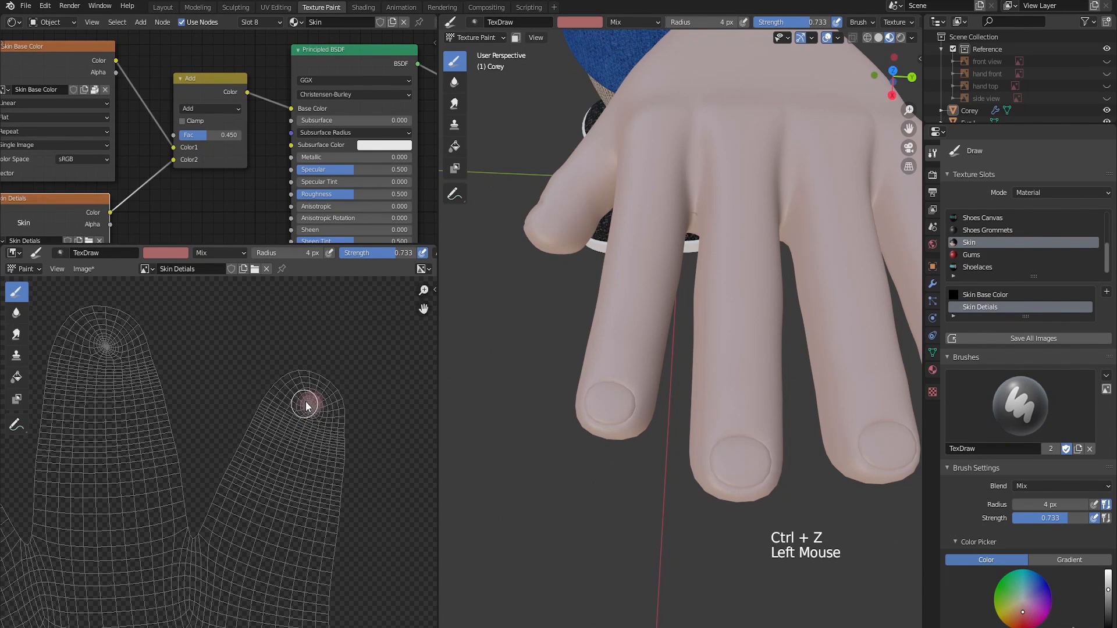
left_click(105, 344)
mouse_move(807, 455)
middle_mouse_down("shift")
mouse_move(745, 453)
mouse_move(786, 459)
middle_mouse_up("shift")
mouse_move(125, 419)
middle_mouse_down("shift")
mouse_move(352, 412)
mouse_move(200, 436)
mouse_move(178, 425)
mouse_move(222, 381)
middle_mouse_up("shift")
left_click(223, 381)
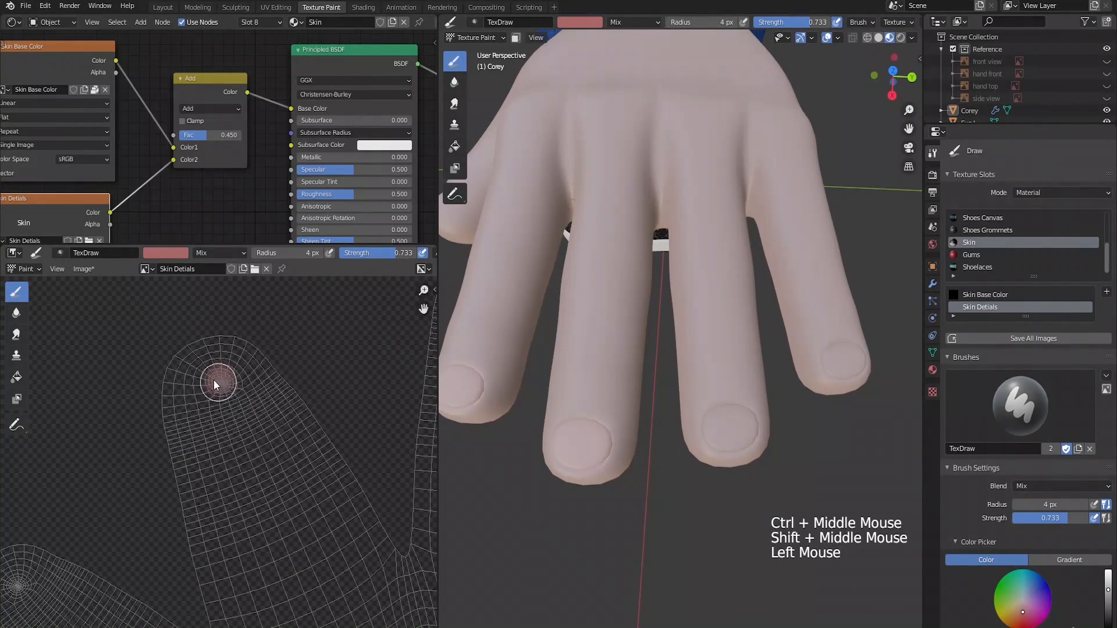
middle_click_drag(181, 468, 163, 461, "shift")
left_click(157, 463)
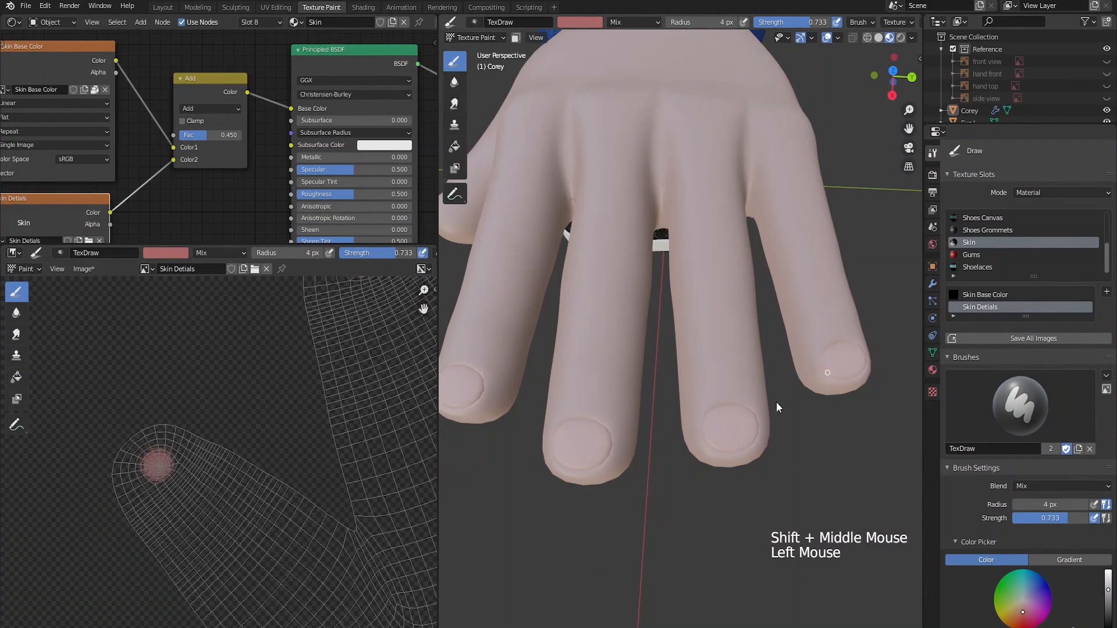
Paint a matching red dab on the thumbnail of the same hand in the texture image.
middle_click_drag(595, 480, 598, 408)
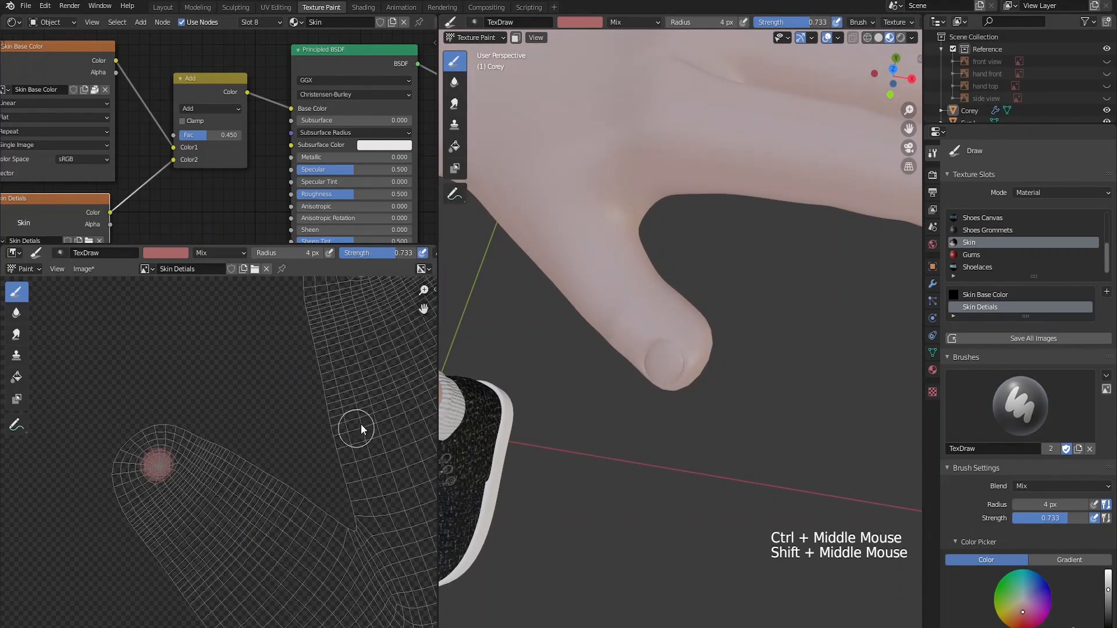
mouse_move(361, 424)
middle_mouse_down("shift")
mouse_move(262, 445)
mouse_move(324, 464)
mouse_move(344, 447)
mouse_move(204, 448)
mouse_move(306, 391)
mouse_move(249, 468)
middle_mouse_up("shift")
left_click(250, 463)
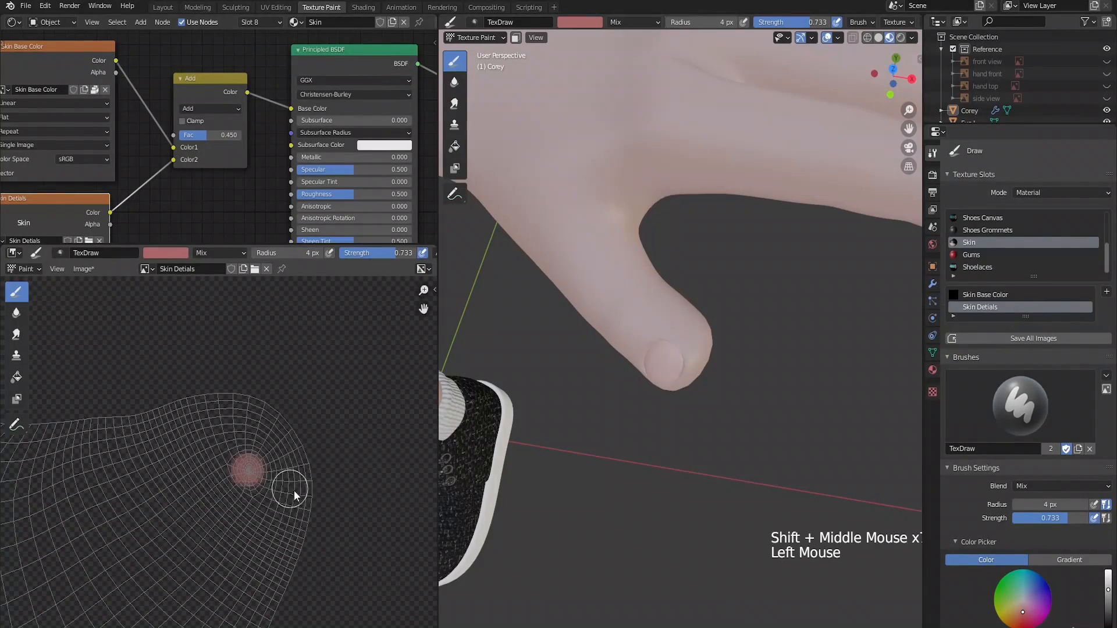
Paint the same red dabs on the fingernails of the other hand's UV island in the texture image.
mouse_move(246, 462)
middle_mouse_down("ctrl")
mouse_move(233, 532)
mouse_move(240, 522)
mouse_move(156, 490)
mouse_move(155, 435)
mouse_move(249, 451)
mouse_move(163, 403)
middle_mouse_up("ctrl")
left_click(167, 405)
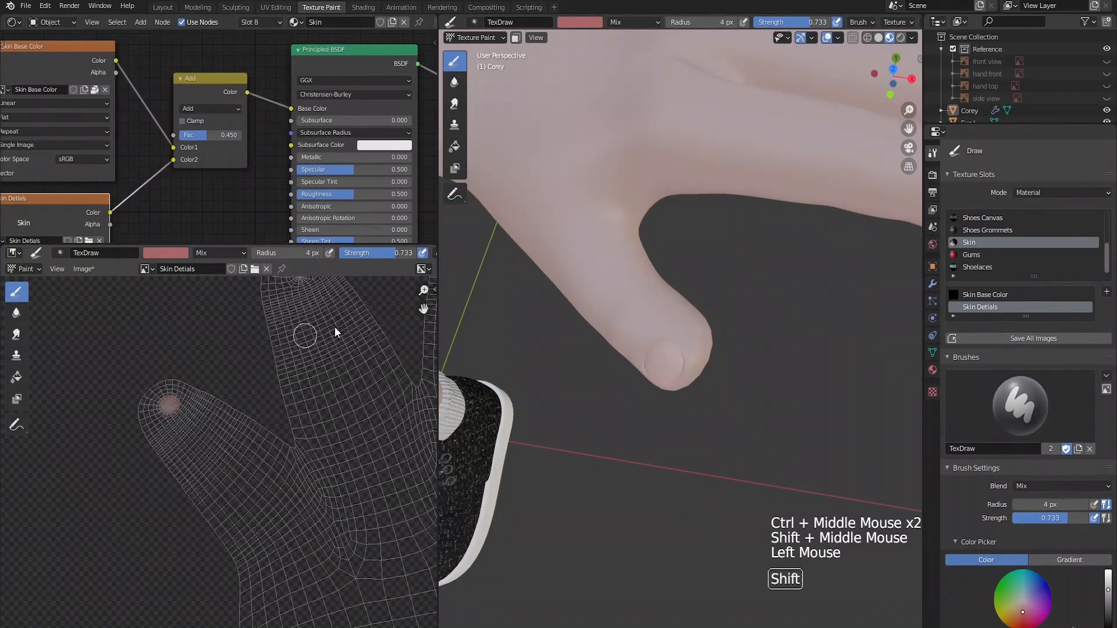
mouse_move(335, 332)
middle_mouse_down("shift")
mouse_move(295, 340)
mouse_move(298, 364)
middle_mouse_up("shift")
left_click(274, 352)
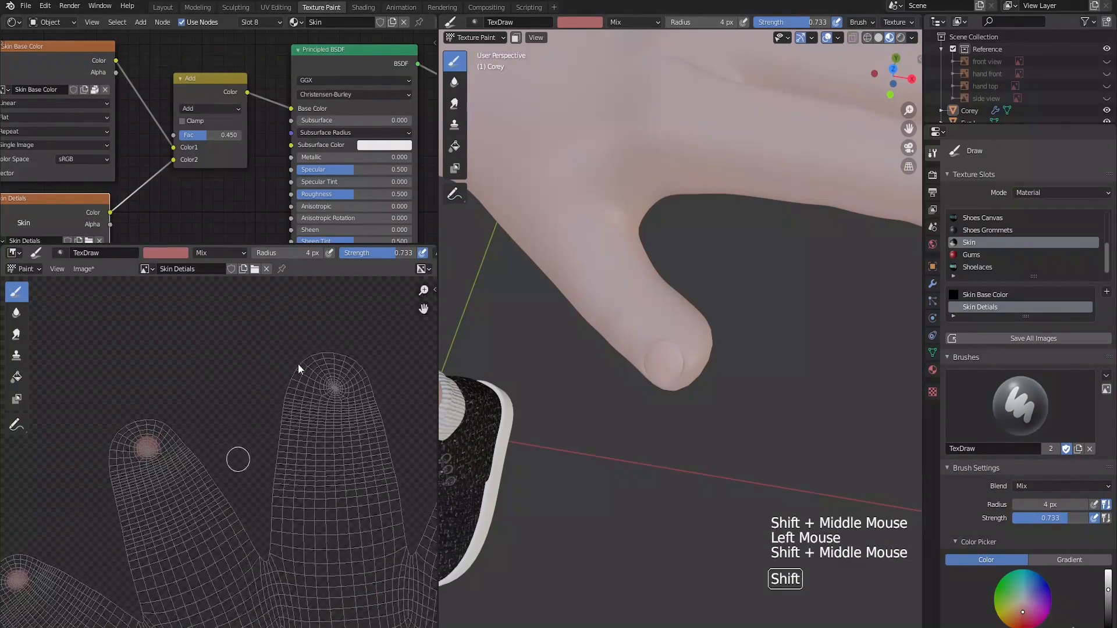
left_click(335, 387)
Examine the painted skin details on the whole character from the front and over the full texture layout.
middle_click_drag(584, 390, 582, 500, "ctrl")
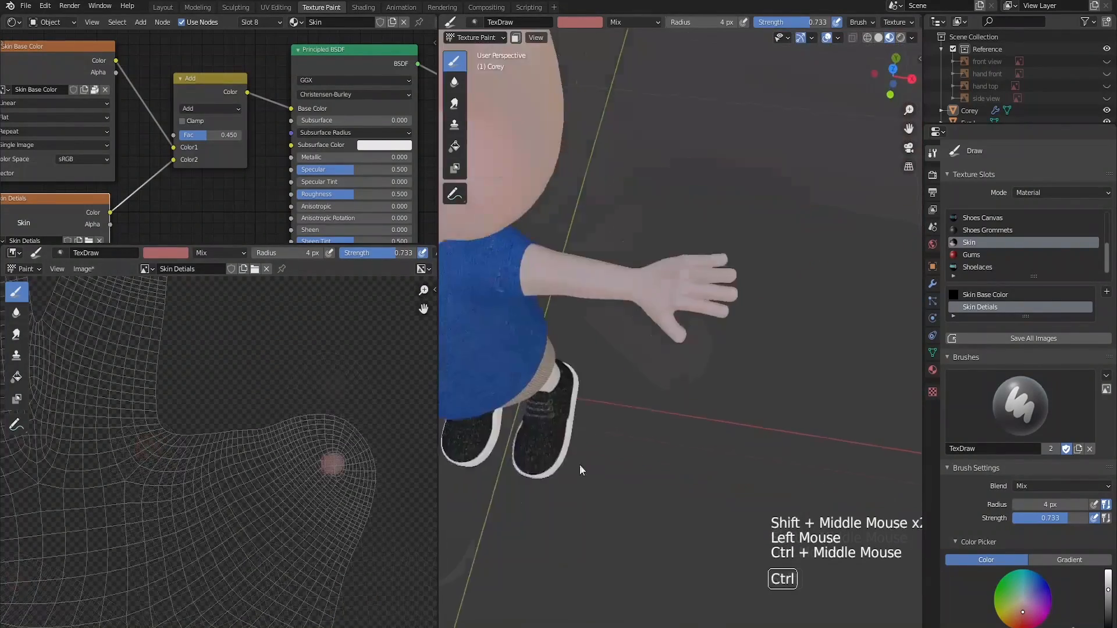
middle_click_drag(585, 366, 722, 364, "shift")
mouse_move(495, 365)
middle_mouse_down("shift")
mouse_move(599, 357)
mouse_move(641, 384)
mouse_move(678, 283)
mouse_move(588, 448)
mouse_move(551, 456)
mouse_move(611, 459)
mouse_move(629, 432)
mouse_move(673, 425)
mouse_move(558, 419)
middle_mouse_up("shift")
left_click(552, 456, "shift")
middle_click_drag(586, 364, 692, 404, "ctrl")
middle_click_drag(693, 404, 715, 432, "shift")
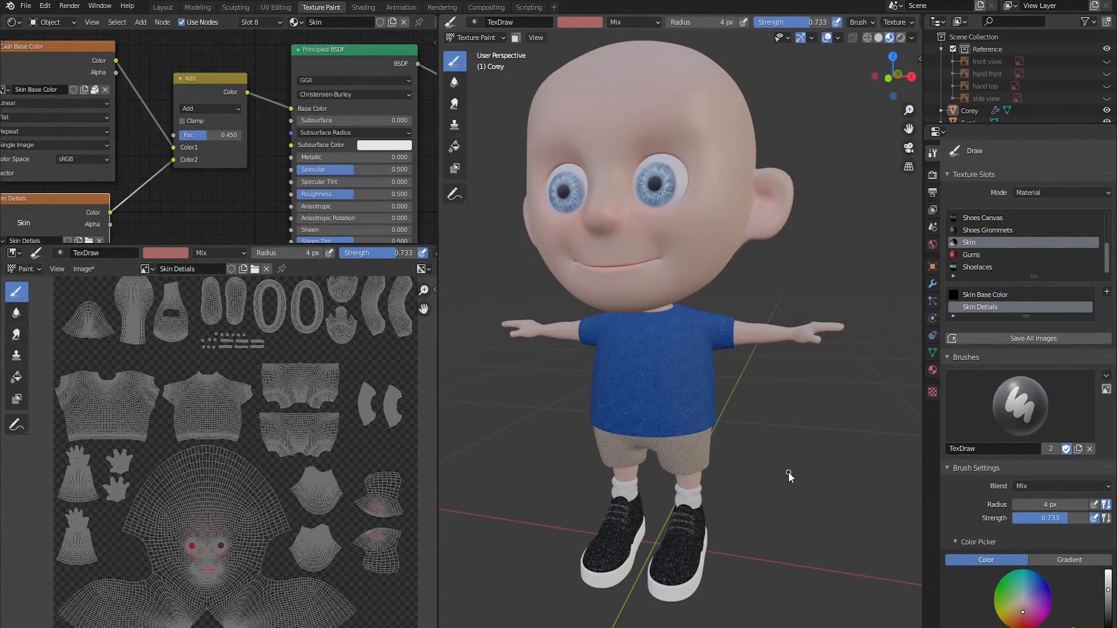
Save the skin details texture image as Skin Detials.png in PNG RGBA format in the Textures folder.
left_click(88, 269)
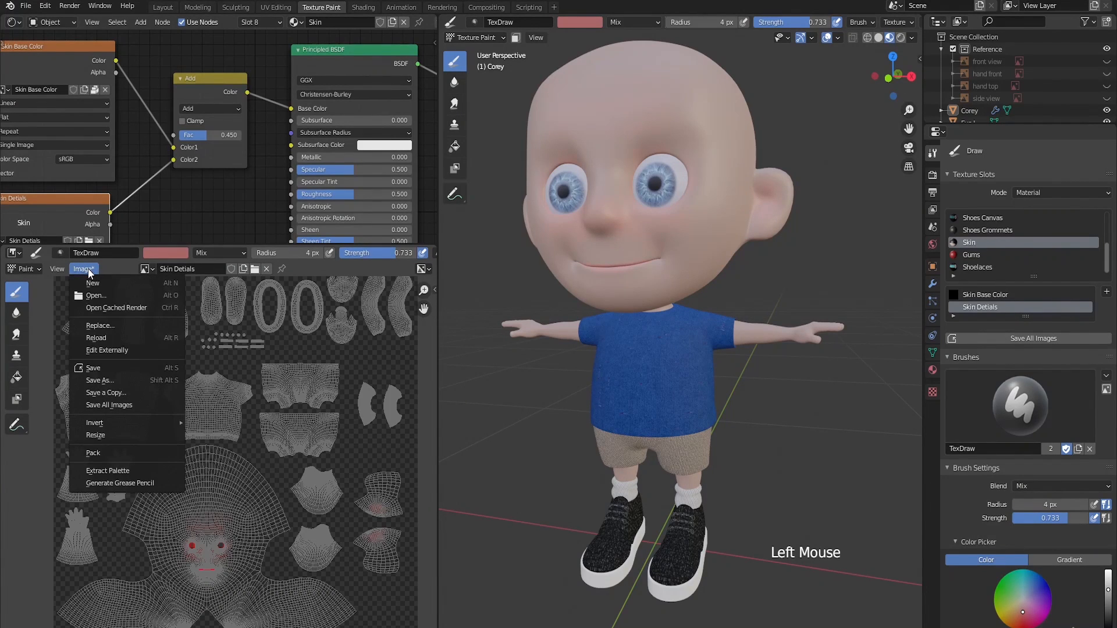
left_click(113, 380)
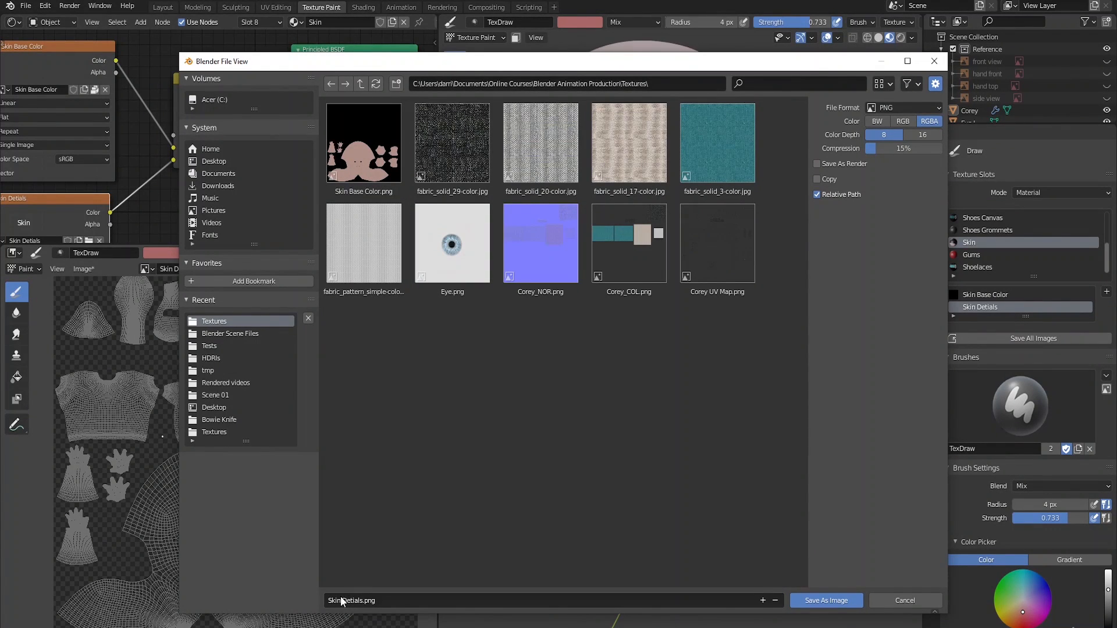
left_click(829, 599)
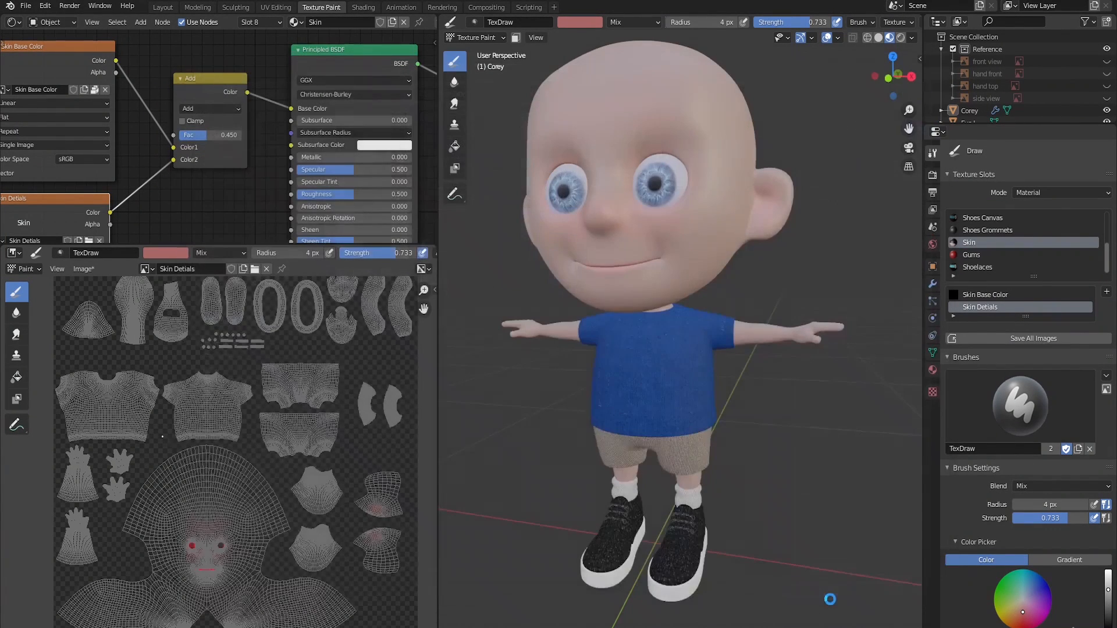
scroll(204, 361, "down", 1)
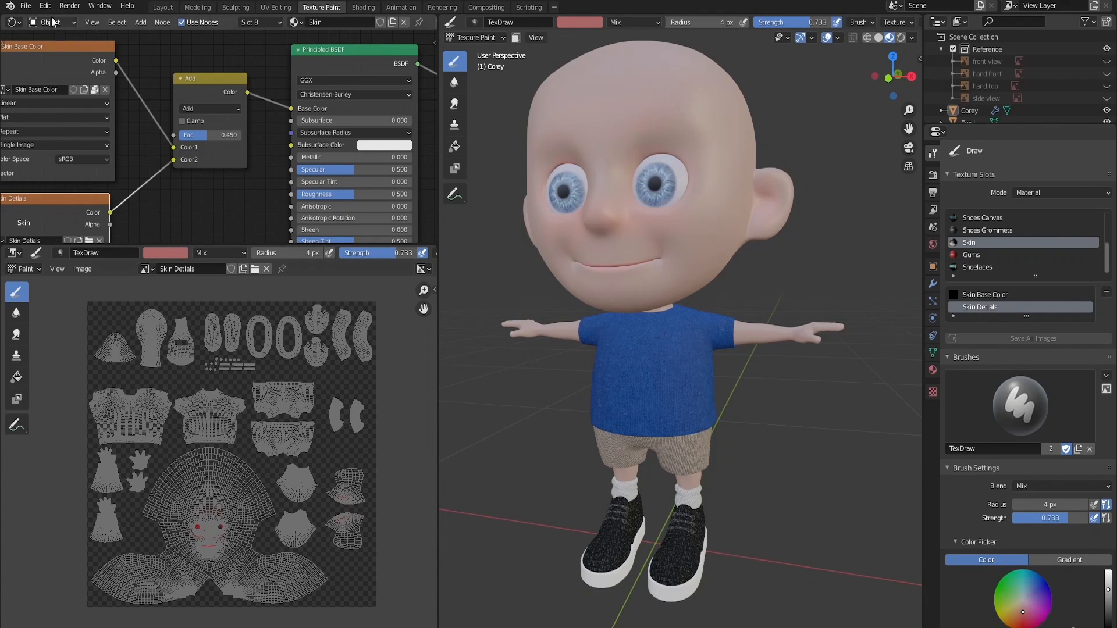
Make sure Automatically Pack Into .blend is enabled for external data and save the Blender file.
left_click(26, 7)
mouse_move(57, 201)
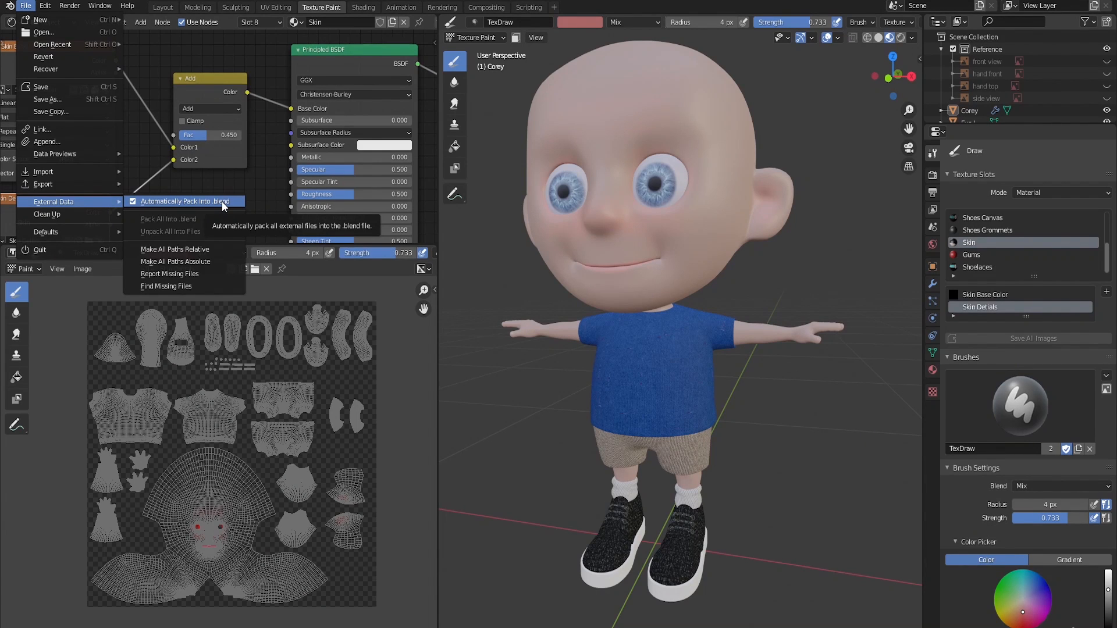
left_click(133, 201)
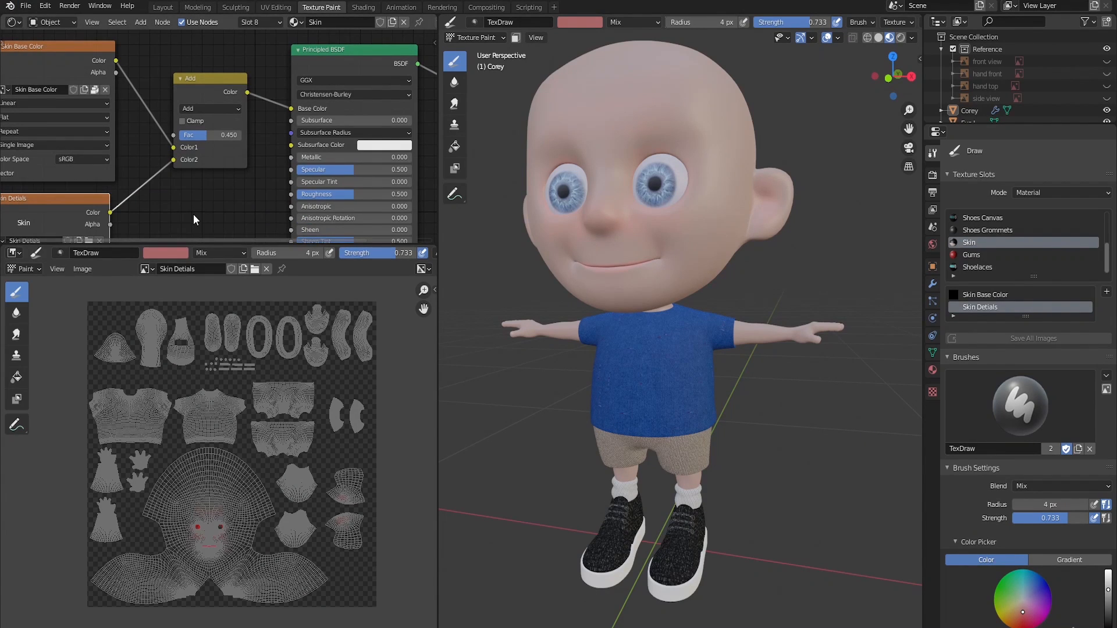
key("ctrl+s")
Open the external data options and check the Automatically Pack Into .blend setting.
left_click(25, 5)
mouse_move(50, 202)
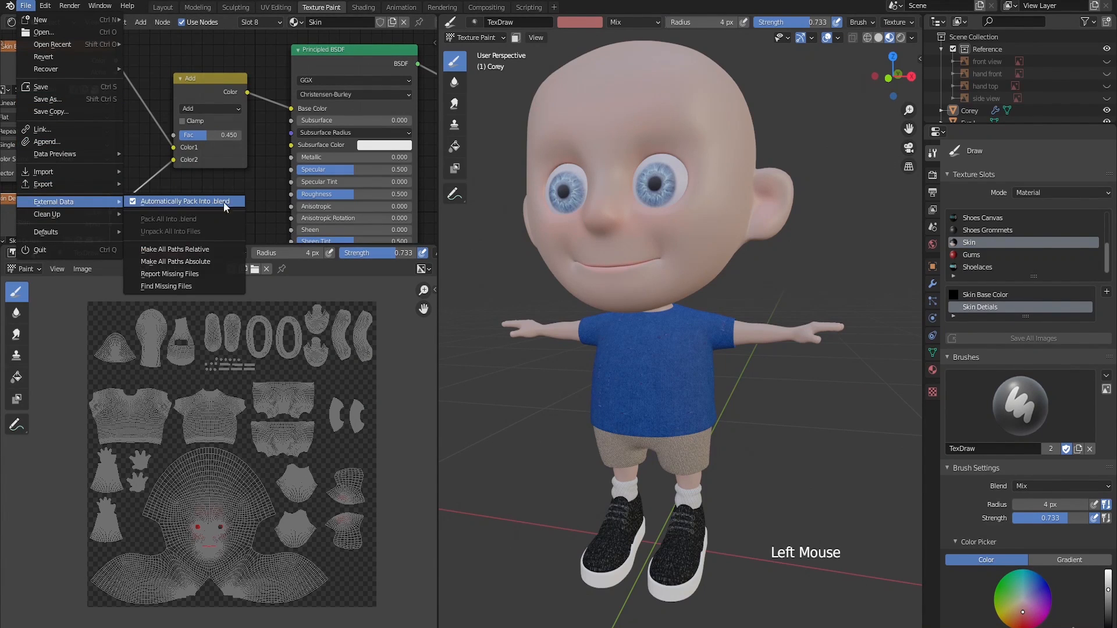